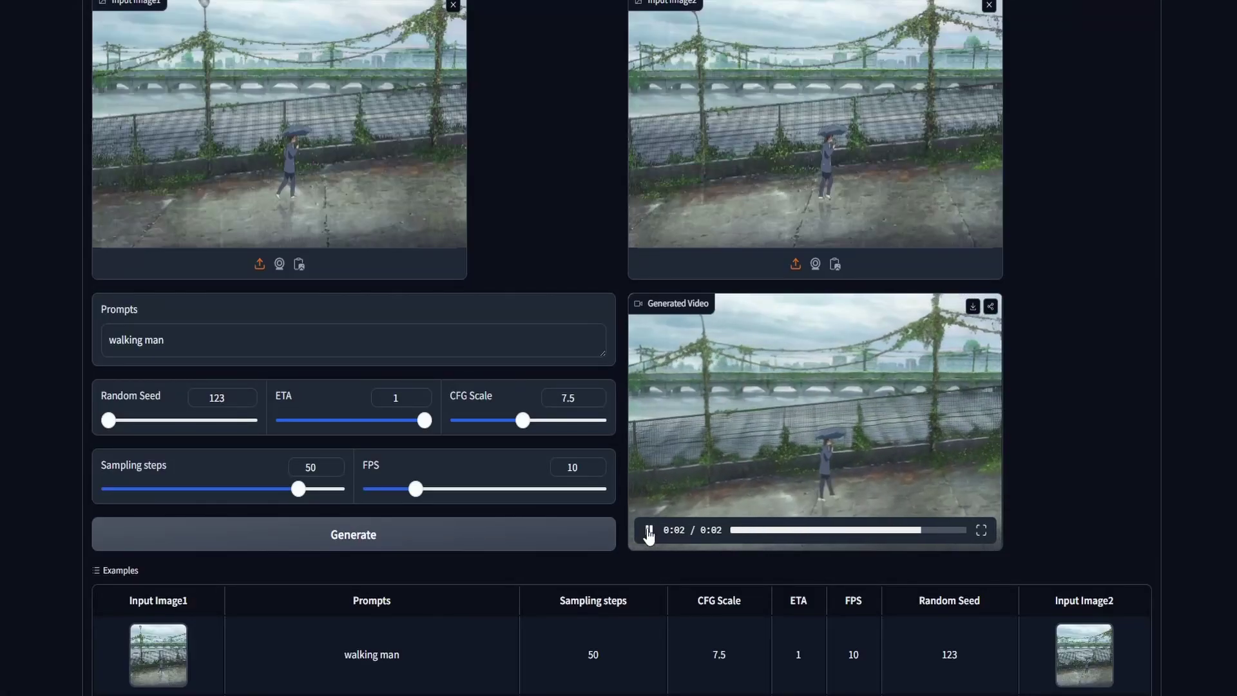
Step: Load the "an anime scene" example with random seed 789 and generate its interpolated video
{"action": "scroll", "coordinate": [540, 632], "scroll_direction": "down", "scroll_amount": 1}
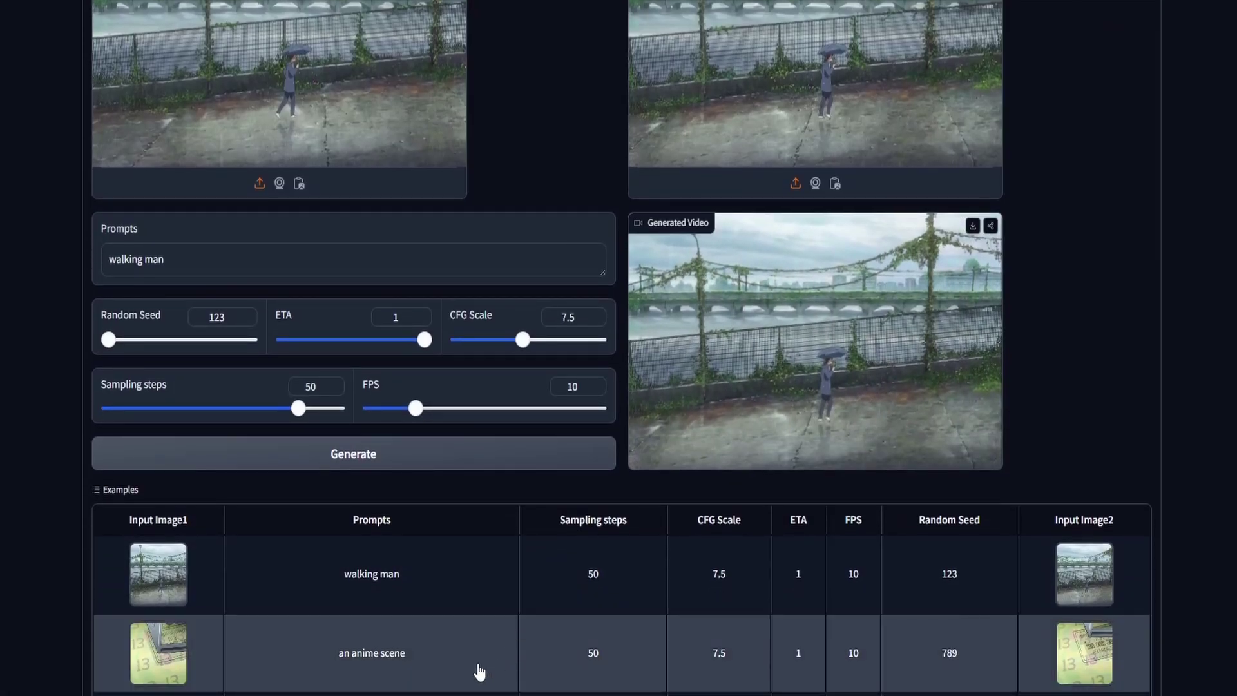
{"action": "left_click", "coordinate": [479, 672]}
{"action": "scroll", "coordinate": [500, 464], "scroll_direction": "up", "scroll_amount": 1}
{"action": "left_click", "coordinate": [555, 527]}
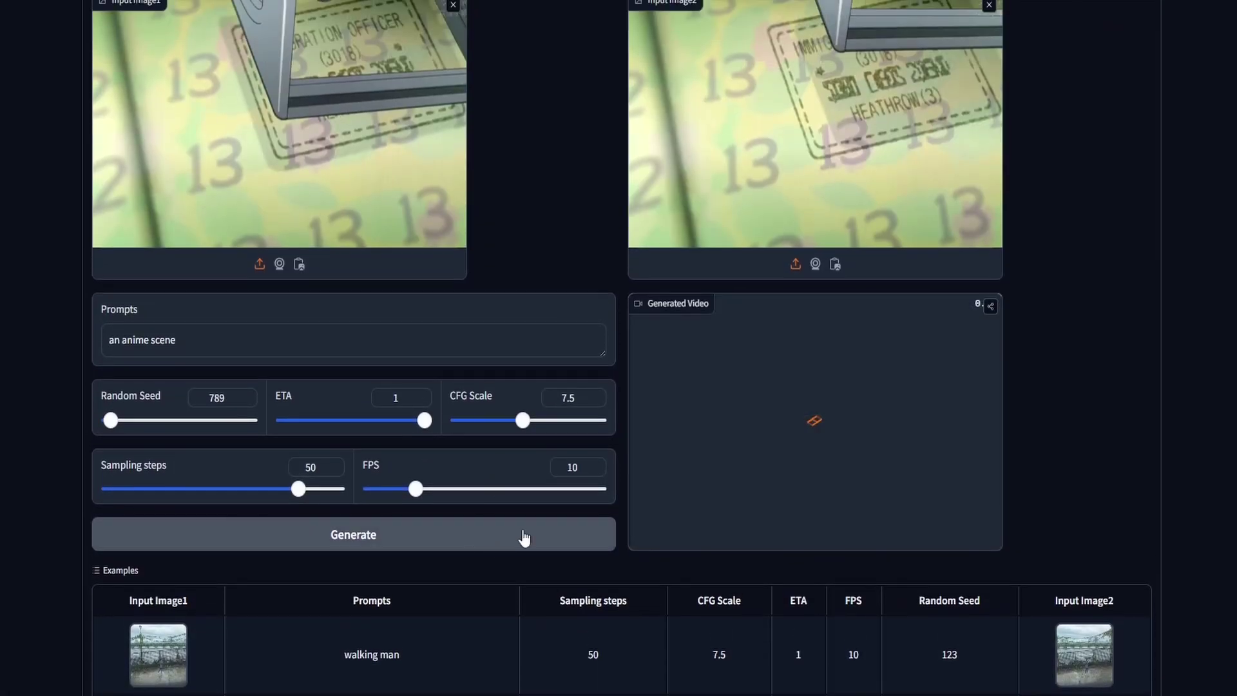
{"action": "scroll", "coordinate": [1054, 395], "scroll_direction": "up", "scroll_amount": 1}
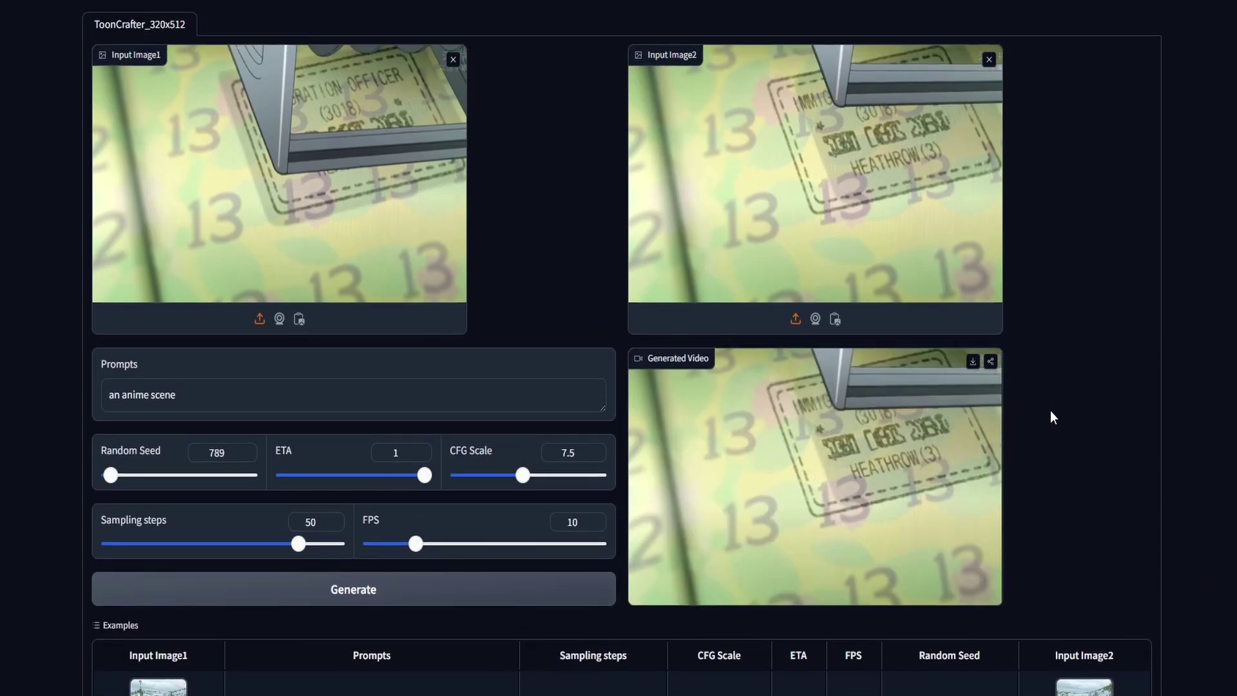
Step: Load the "an anime scene" example with random seed 123, showing the round cushion, and generate its video
{"action": "scroll", "coordinate": [1051, 416], "scroll_direction": "down", "scroll_amount": 3}
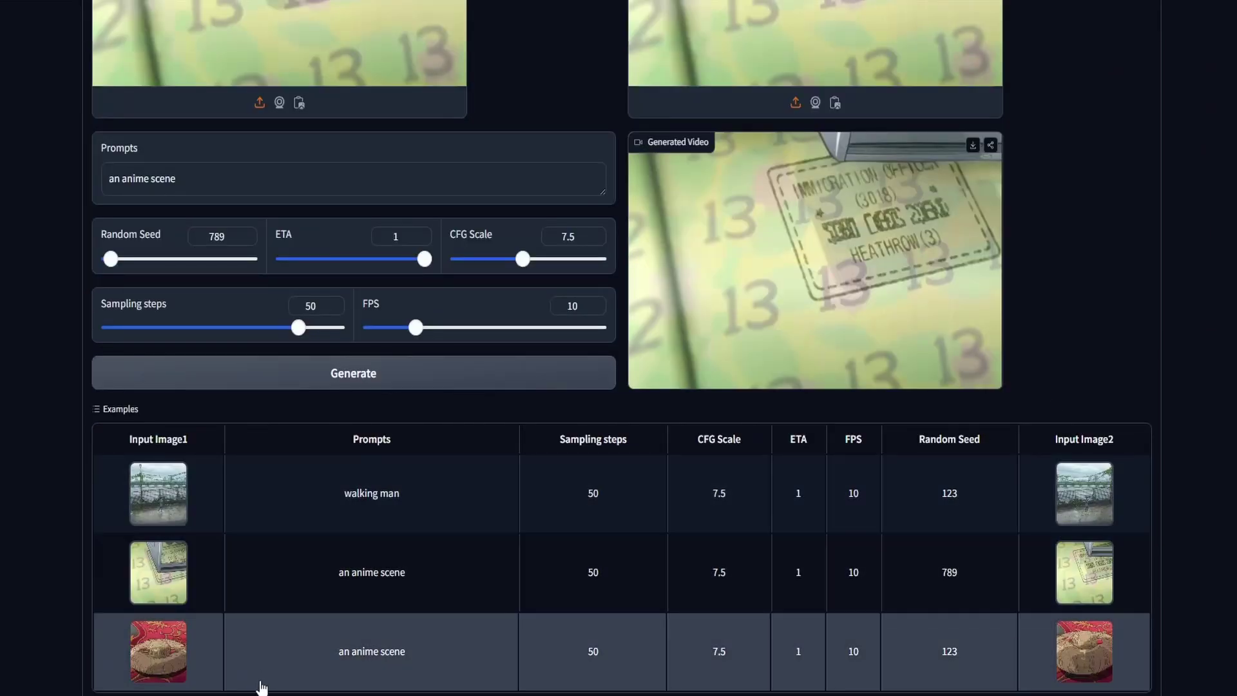
{"action": "left_click", "coordinate": [262, 681]}
{"action": "scroll", "coordinate": [678, 223], "scroll_direction": "up", "scroll_amount": 2}
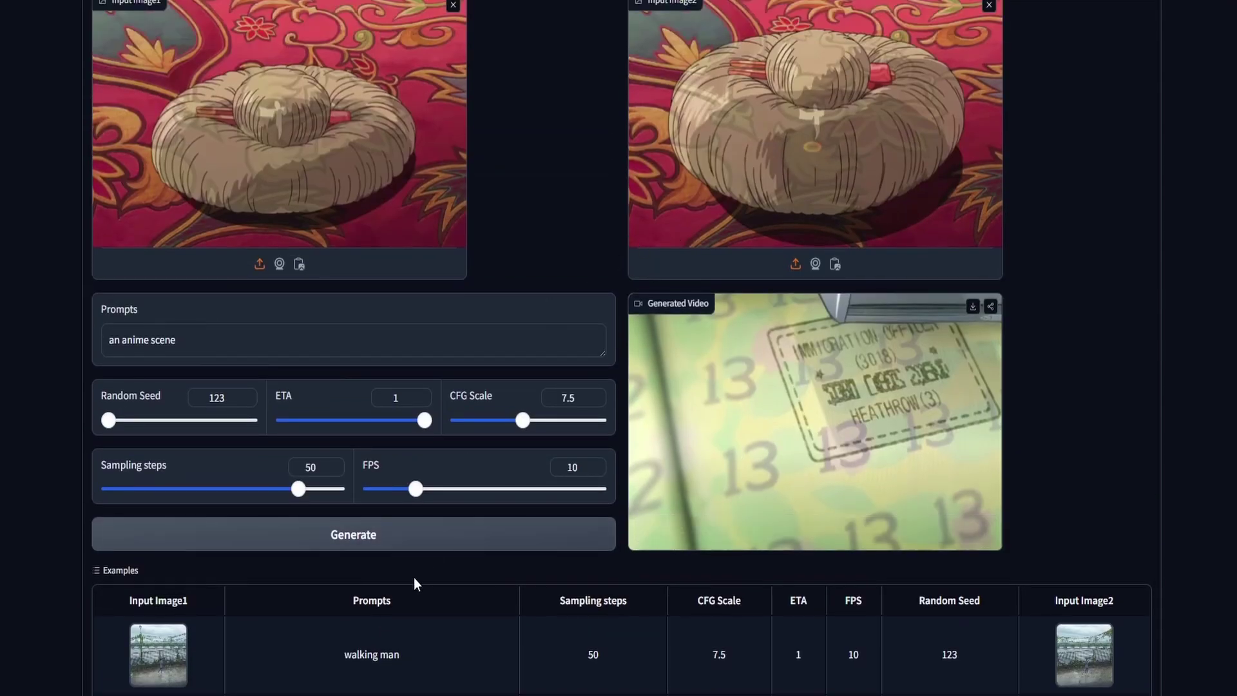
{"action": "left_click", "coordinate": [354, 547]}
{"action": "scroll", "coordinate": [1108, 373], "scroll_direction": "up", "scroll_amount": 1}
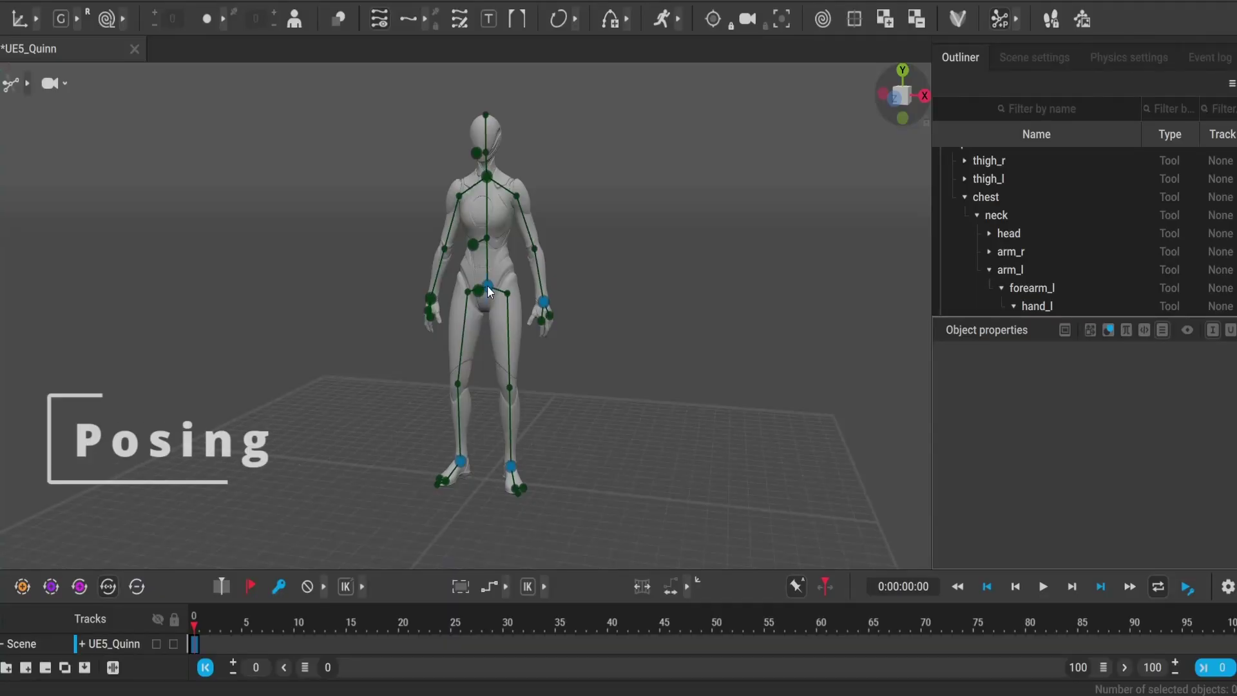
Step: In Cascadeur, lower the UE5_Quinn figure's pelvis to bring the standing character into a crouch
{"action": "left_click", "coordinate": [487, 285]}
{"action": "left_click_drag", "start_coordinate": [483, 223], "coordinate": [498, 422]}
{"action": "left_click", "coordinate": [543, 301]}
{"action": "left_click", "coordinate": [485, 247]}
Step: Reposition the feet and body controllers to spread the figure's legs into a low lunge
{"action": "left_click", "coordinate": [510, 465]}
{"action": "left_click_drag", "start_coordinate": [496, 492], "coordinate": [422, 500]}
{"action": "left_click", "coordinate": [459, 462]}
{"action": "left_click", "coordinate": [454, 346]}
{"action": "left_click_drag", "start_coordinate": [480, 341], "coordinate": [411, 320]}
{"action": "left_click", "coordinate": [508, 366]}
{"action": "left_click_drag", "start_coordinate": [490, 379], "coordinate": [470, 392]}
{"action": "left_click", "coordinate": [516, 457]}
{"action": "left_click_drag", "start_coordinate": [497, 478], "coordinate": [508, 465]}
{"action": "left_click_drag", "start_coordinate": [524, 413], "coordinate": [524, 390]}
{"action": "left_click_drag", "start_coordinate": [561, 430], "coordinate": [632, 411]}
{"action": "key", "text": "ctrl+z"}
{"action": "key", "text": "ctrl+z"}
Step: Adjust the right hand's direction controller and the right upper-arm controller of the crouching figure
{"action": "left_click", "coordinate": [380, 354]}
{"action": "scroll", "coordinate": [474, 351], "scroll_direction": "up", "scroll_amount": 6}
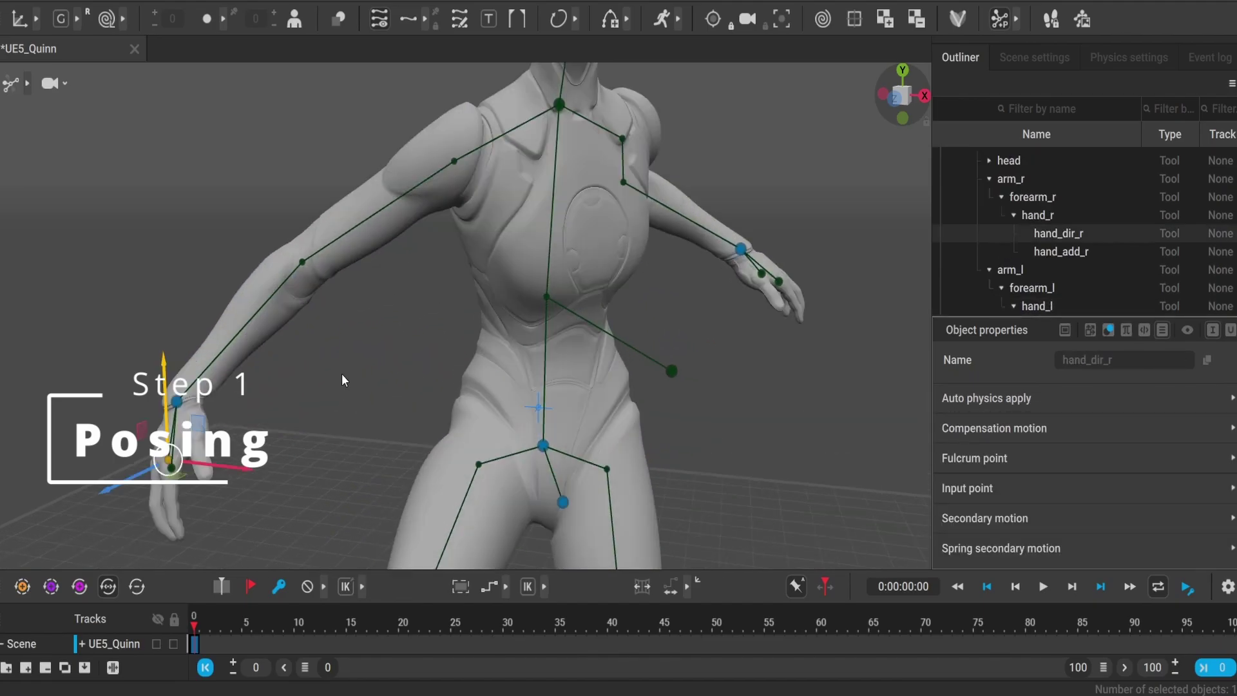
{"action": "scroll", "coordinate": [184, 398], "scroll_direction": "down", "scroll_amount": 5}
{"action": "left_click", "coordinate": [435, 296]}
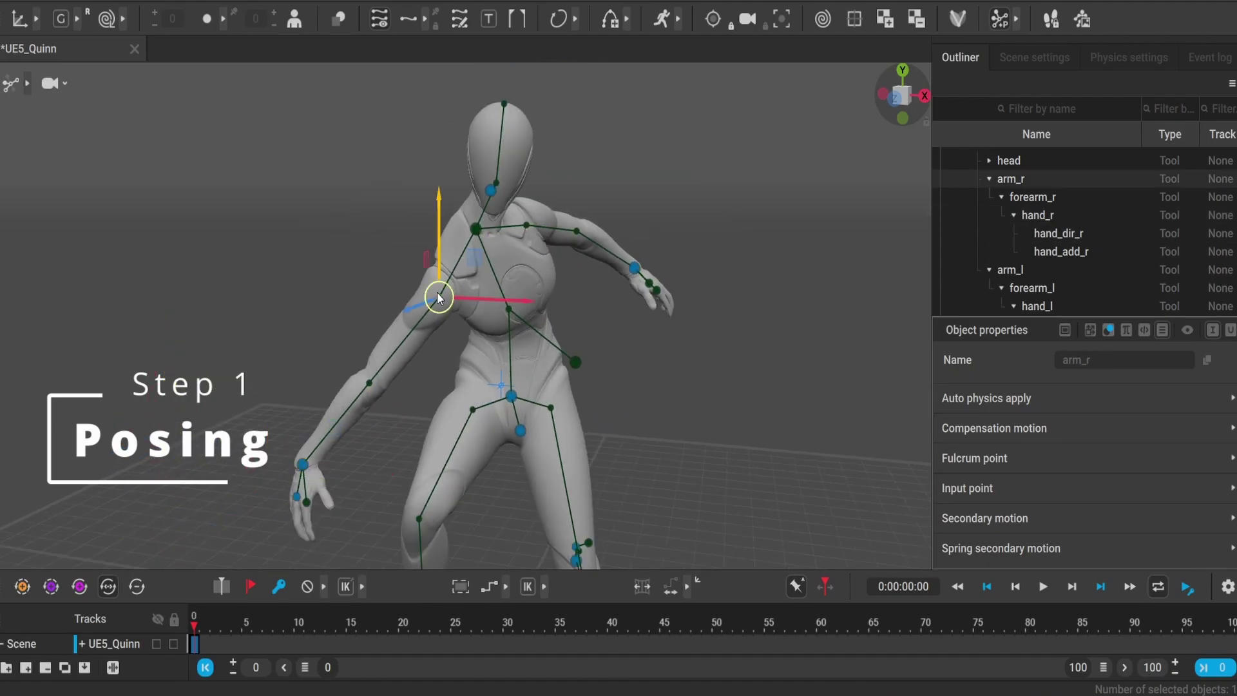
{"action": "scroll", "coordinate": [419, 230], "scroll_direction": "down", "scroll_amount": 3}
Step: Fine-tune the torso controllers and the left hand's position in the lunge pose
{"action": "left_click", "coordinate": [460, 254]}
{"action": "left_click_drag", "start_coordinate": [460, 226], "coordinate": [460, 227]}
{"action": "left_click", "coordinate": [520, 353]}
{"action": "left_click_drag", "start_coordinate": [543, 362], "coordinate": [527, 362]}
{"action": "left_click_drag", "start_coordinate": [370, 407], "coordinate": [534, 424]}
{"action": "mouse_move", "coordinate": [497, 346]}
{"action": "left_mouse_down"}
{"action": "mouse_move", "coordinate": [496, 359]}
{"action": "mouse_move", "coordinate": [497, 341]}
{"action": "left_mouse_up"}
{"action": "left_click", "coordinate": [570, 286]}
{"action": "left_click_drag", "start_coordinate": [593, 292], "coordinate": [578, 292]}
Step: Raise the left foot behind the kneeling leg and point its toes down toward the floor
{"action": "left_click_drag", "start_coordinate": [660, 397], "coordinate": [572, 397], "text": "alt"}
{"action": "left_click", "coordinate": [549, 500]}
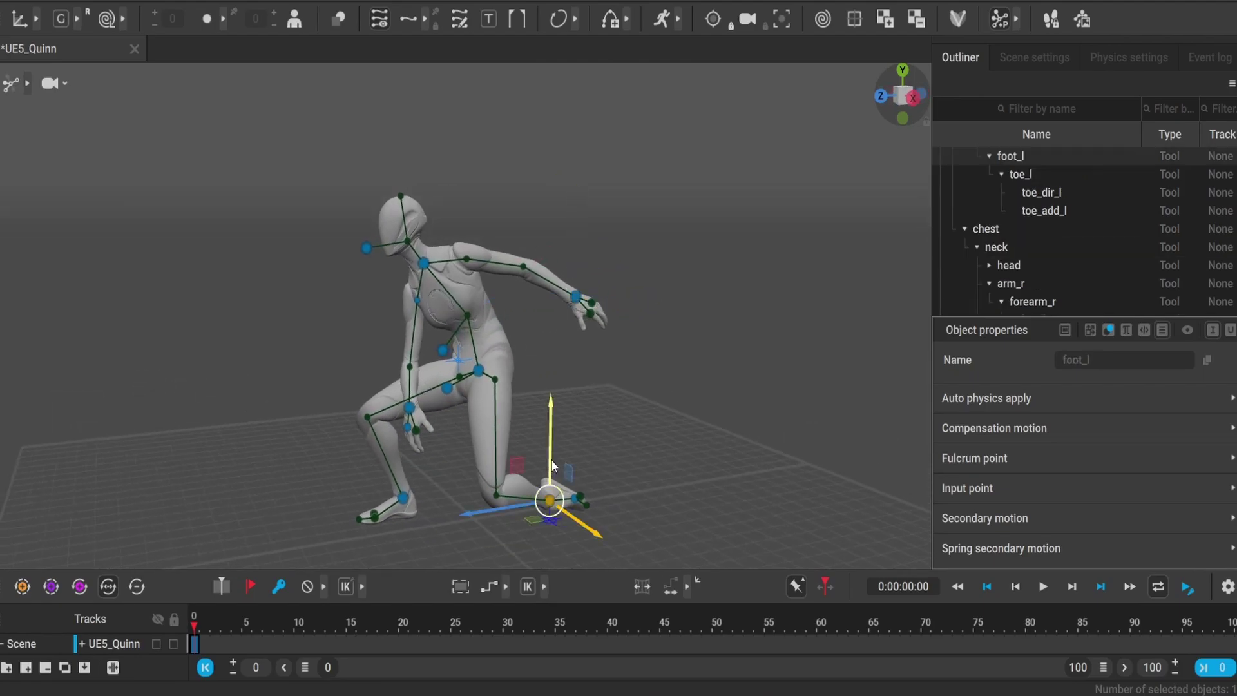
{"action": "left_click", "coordinate": [617, 488]}
{"action": "left_click_drag", "start_coordinate": [551, 458], "coordinate": [570, 492]}
{"action": "left_click", "coordinate": [575, 458]}
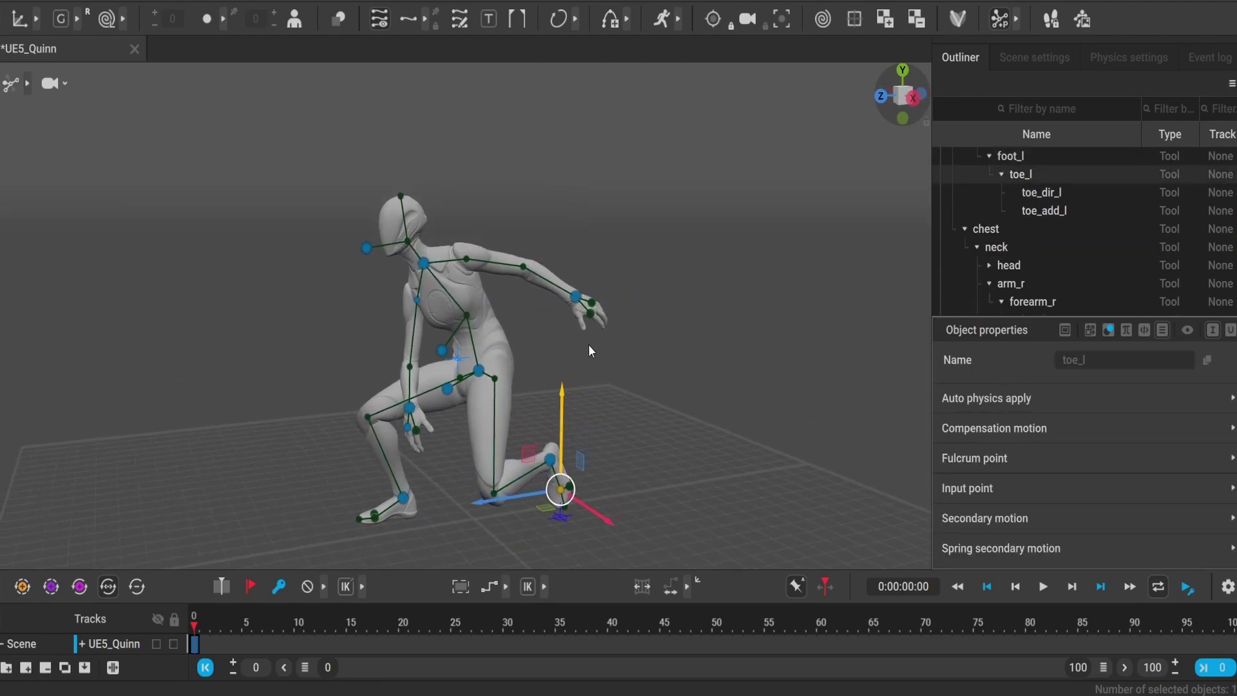
Step: Move the right hand inward and upward so it sits in front of the body
{"action": "left_click_drag", "start_coordinate": [588, 344], "coordinate": [758, 345], "text": "alt"}
{"action": "left_click", "coordinate": [491, 413]}
{"action": "left_click_drag", "start_coordinate": [523, 414], "coordinate": [535, 415]}
{"action": "left_click_drag", "start_coordinate": [503, 373], "coordinate": [499, 338]}
{"action": "left_click", "coordinate": [497, 374]}
{"action": "left_click", "coordinate": [563, 331]}
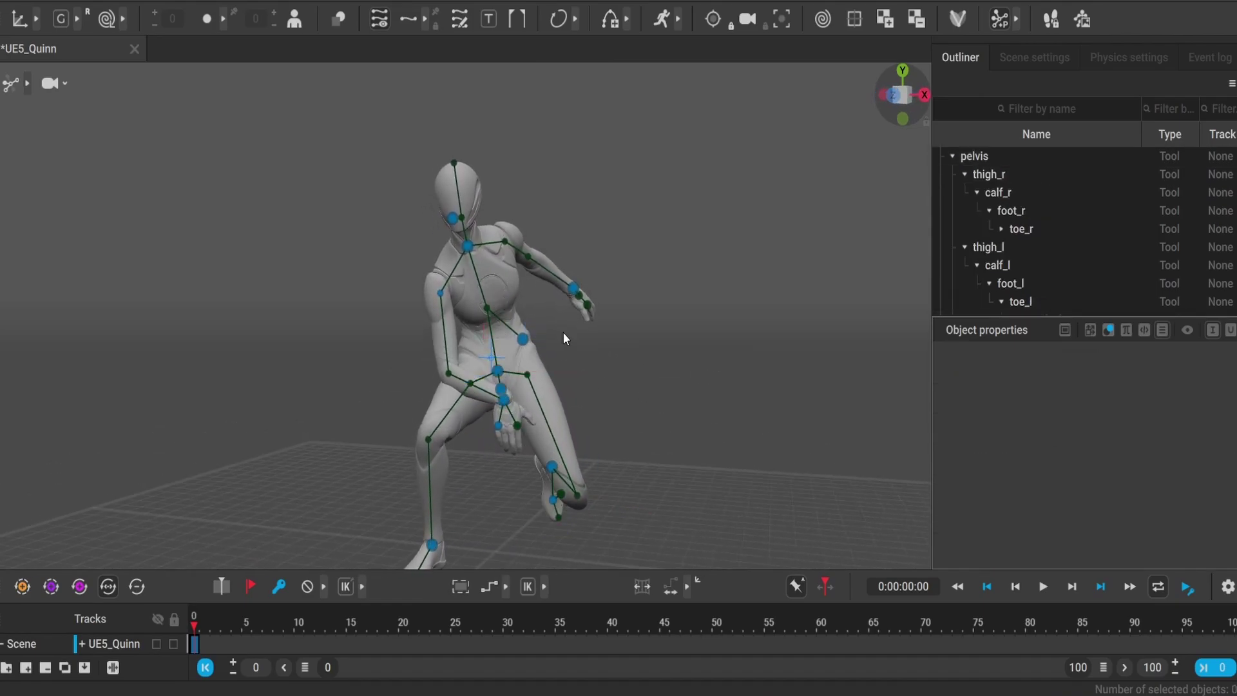
Step: Rotate the right hand so it lies flatter across the front of the body
{"action": "scroll", "coordinate": [498, 393], "scroll_direction": "down", "scroll_amount": 3}
{"action": "left_click", "coordinate": [499, 397]}
{"action": "key", "text": "e"}
{"action": "left_click_drag", "start_coordinate": [541, 429], "coordinate": [554, 353]}
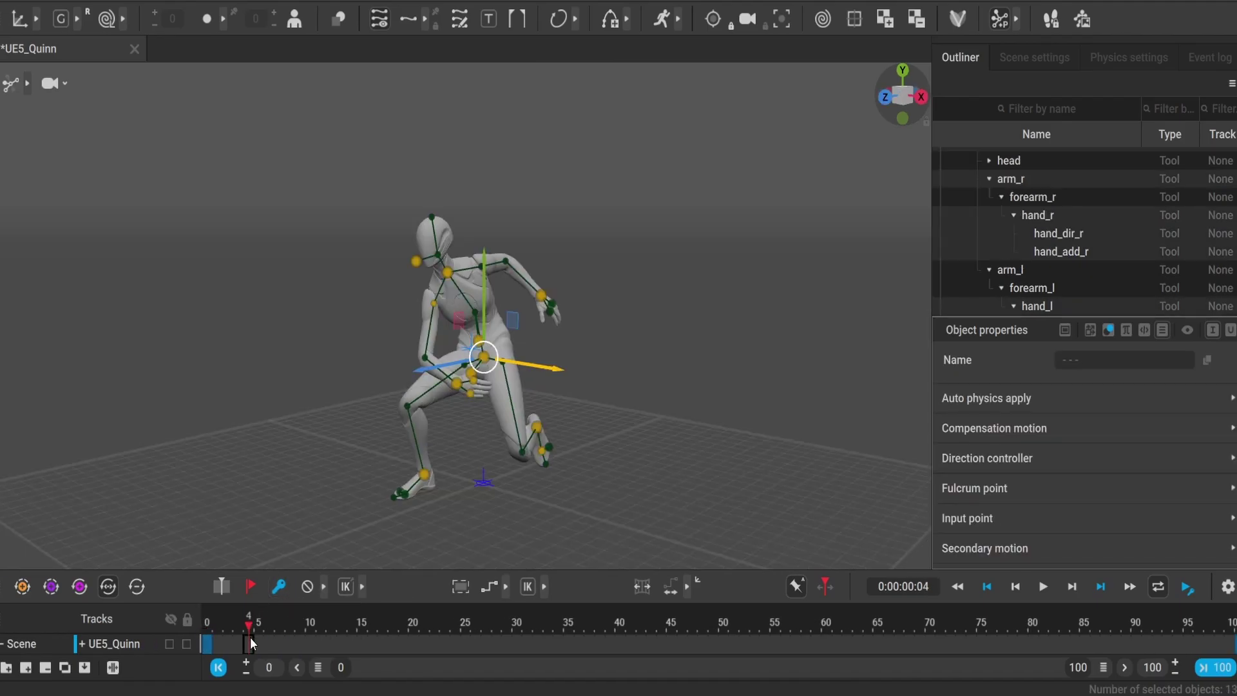
Step: Add a keyframe for the pose at frame 10 and move the right hand forward
{"action": "key", "text": "f"}
{"action": "left_click", "coordinate": [455, 383]}
{"action": "left_click_drag", "start_coordinate": [403, 394], "coordinate": [382, 371]}
Step: Shorten the displayed timeline range to frames 0 to 10
{"action": "left_click_drag", "start_coordinate": [562, 333], "coordinate": [675, 372]}
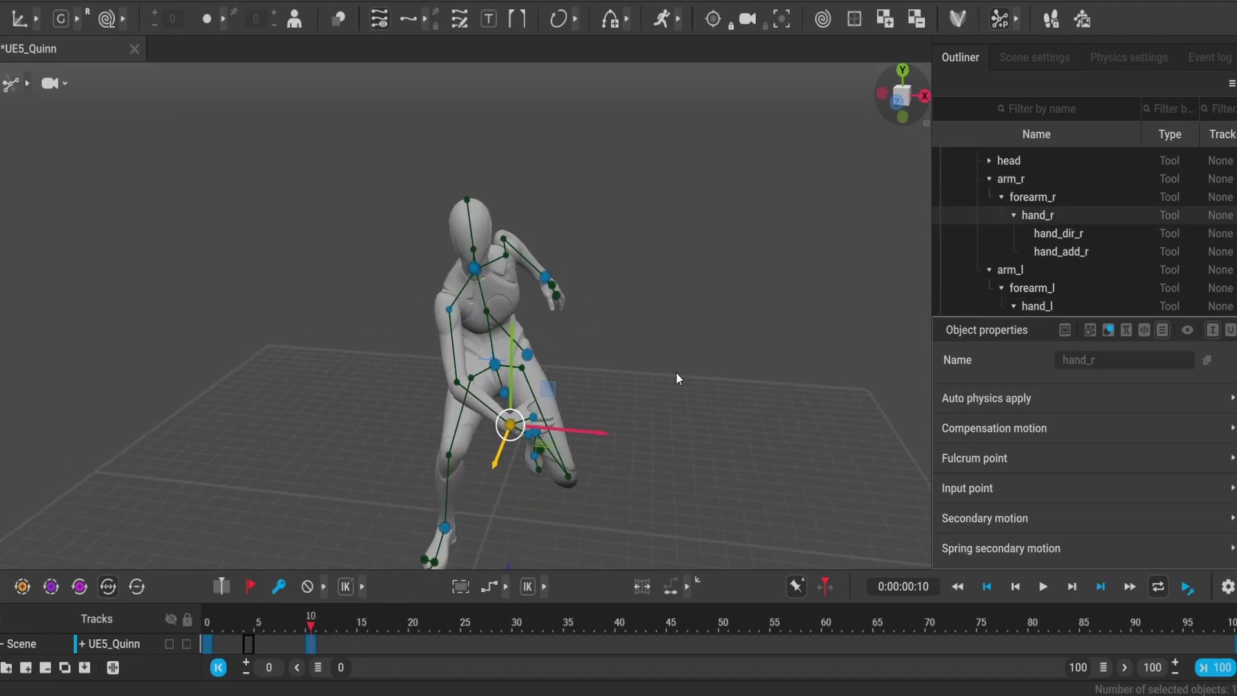
{"action": "left_click_drag", "start_coordinate": [1100, 673], "coordinate": [395, 675]}
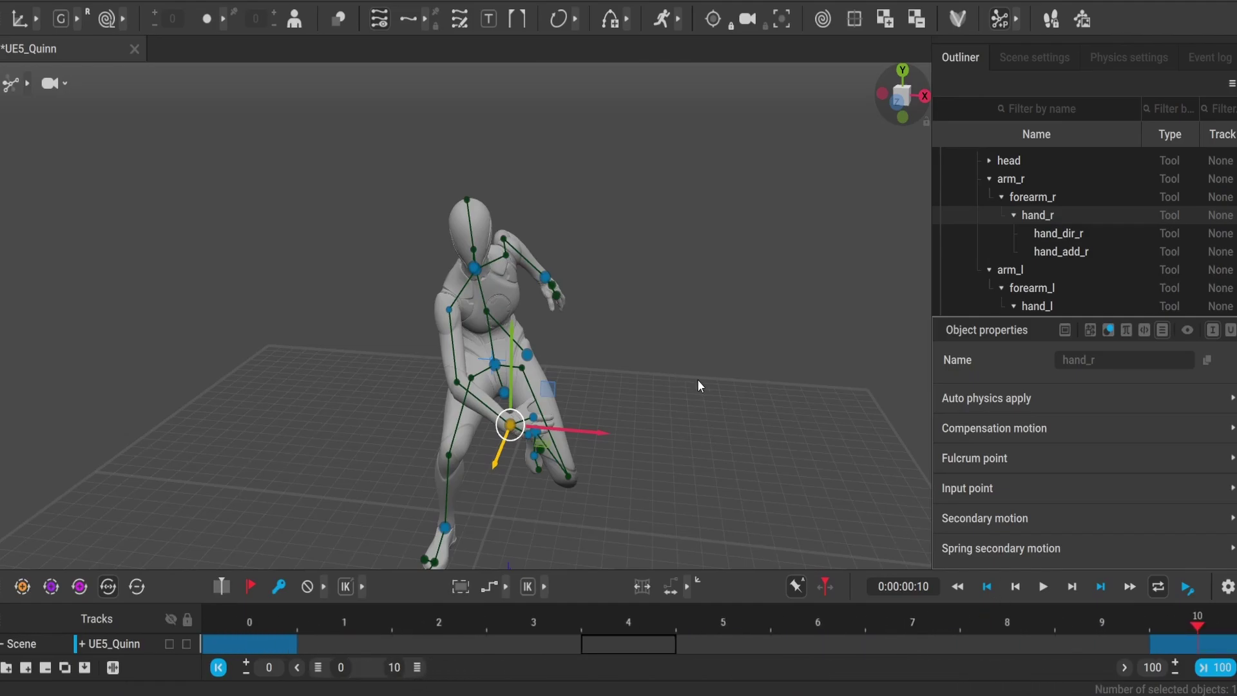
{"action": "left_click_drag", "start_coordinate": [697, 379], "coordinate": [674, 375]}
Step: Raise the upper body and pelvis at frame 10 so the figure stands taller
{"action": "left_click", "coordinate": [461, 251]}
{"action": "left_click_drag", "start_coordinate": [462, 205], "coordinate": [462, 194]}
{"action": "left_click", "coordinate": [492, 360]}
{"action": "left_click_drag", "start_coordinate": [493, 315], "coordinate": [492, 282]}
{"action": "left_click", "coordinate": [461, 240]}
{"action": "left_click_drag", "start_coordinate": [462, 193], "coordinate": [463, 159]}
Step: Raise the right hand to waist height at frame 10 and move the right upper arm outward
{"action": "left_click", "coordinate": [443, 174]}
{"action": "left_click", "coordinate": [479, 375]}
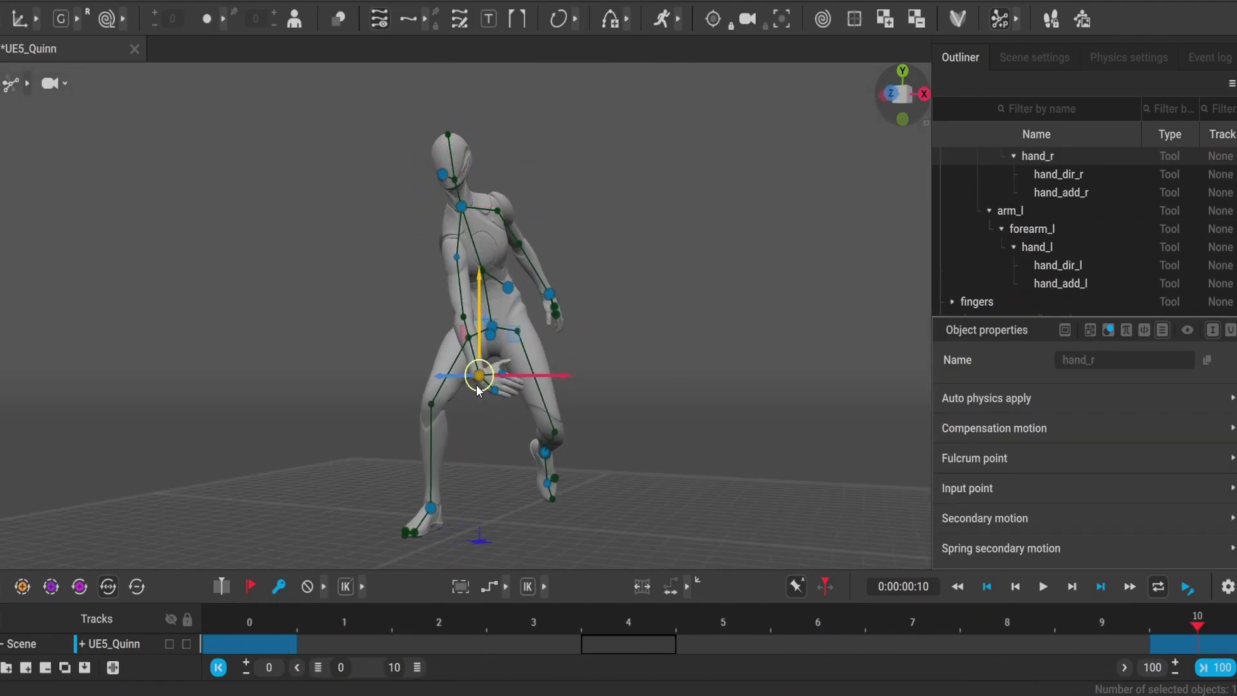
{"action": "left_click_drag", "start_coordinate": [478, 317], "coordinate": [456, 261]}
{"action": "left_click", "coordinate": [455, 258]}
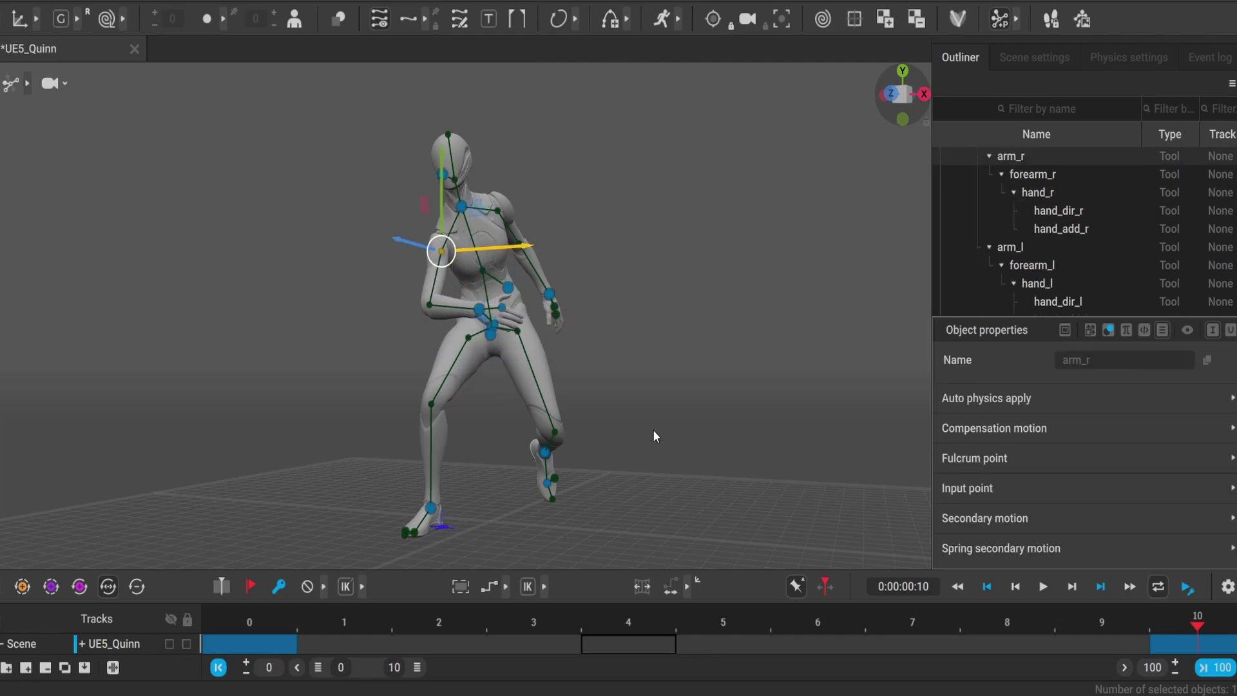
Step: Swap the leg positions at frame 10, placing the right foot behind and the left foot forward
{"action": "left_click_drag", "start_coordinate": [656, 424], "coordinate": [632, 412]}
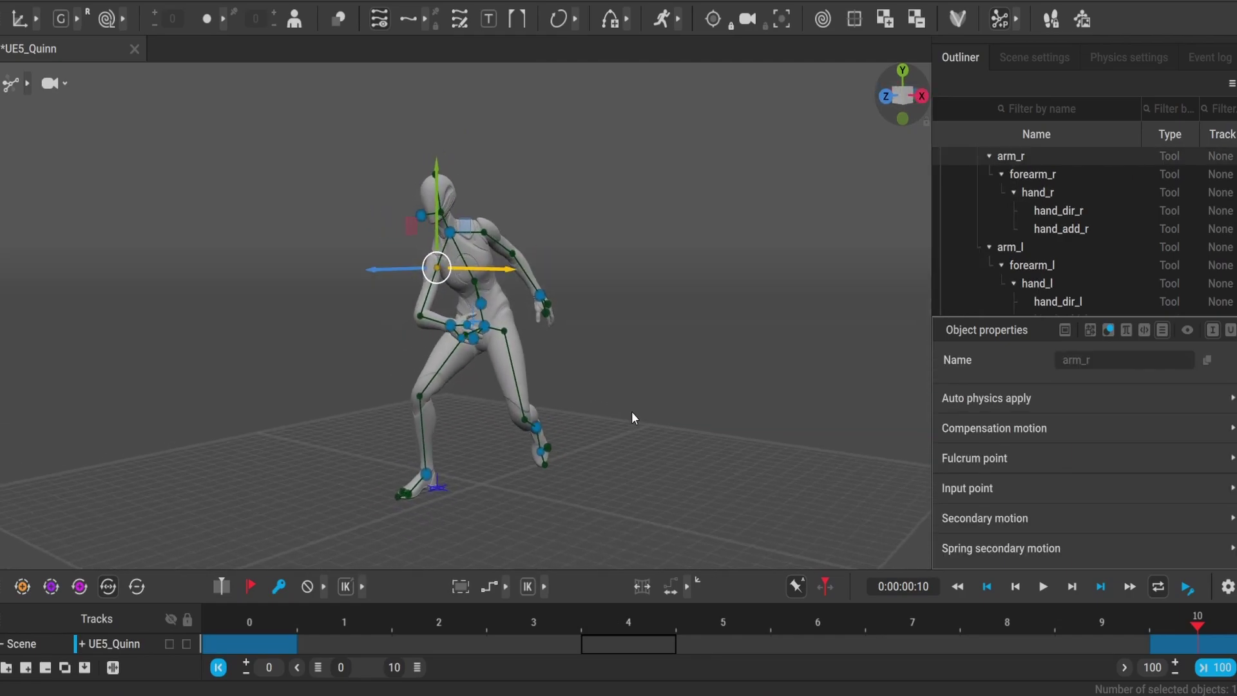
{"action": "left_click", "coordinate": [418, 475]}
{"action": "left_click_drag", "start_coordinate": [417, 476], "coordinate": [446, 466]}
{"action": "left_click", "coordinate": [503, 330]}
{"action": "left_click", "coordinate": [451, 450]}
{"action": "key", "text": "Down"}
{"action": "key", "text": "Up"}
{"action": "left_click", "coordinate": [471, 460]}
Step: Raise the left hand at frame 10 and nudge the right hand's position at the waist
{"action": "left_click", "coordinate": [540, 296]}
{"action": "left_click_drag", "start_coordinate": [536, 262], "coordinate": [535, 220]}
{"action": "left_click", "coordinate": [450, 324]}
{"action": "left_click_drag", "start_coordinate": [448, 325], "coordinate": [441, 322]}
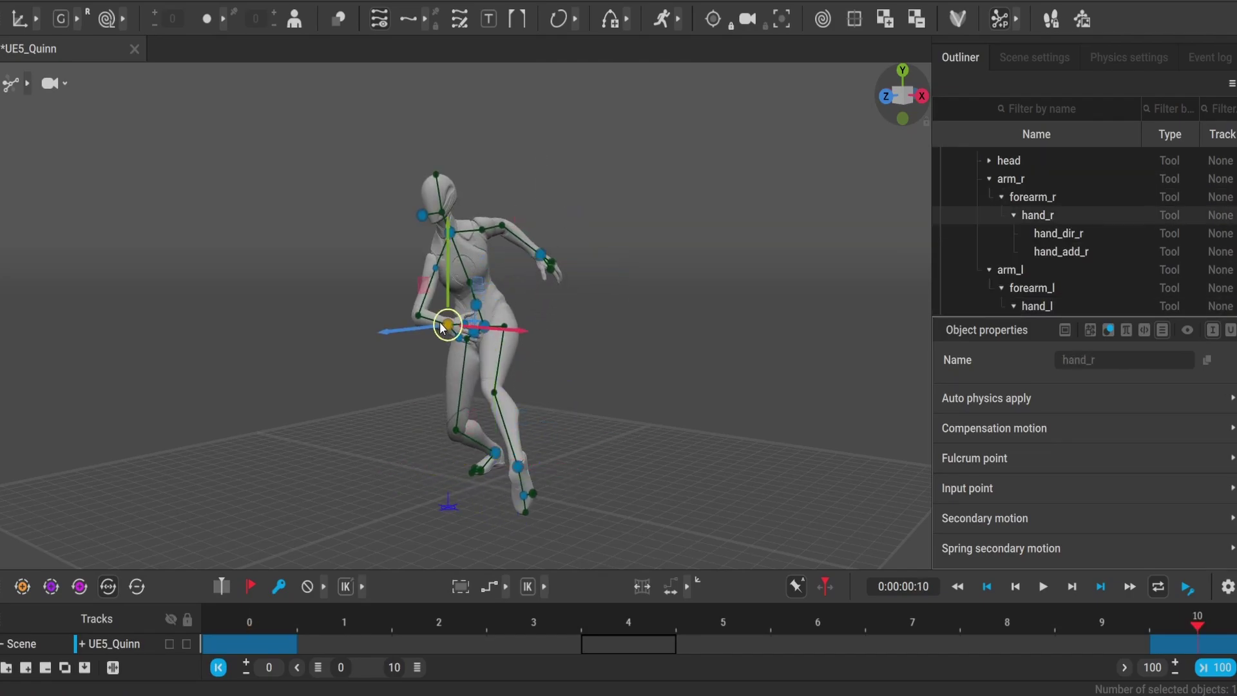
{"action": "left_click_drag", "start_coordinate": [443, 276], "coordinate": [443, 284]}
{"action": "left_click", "coordinate": [567, 345]}
Step: Preview the movement by scrubbing the timeline between frames 0 and 10
{"action": "left_click_drag", "start_coordinate": [266, 633], "coordinate": [1195, 622]}
{"action": "left_click_drag", "start_coordinate": [600, 271], "coordinate": [708, 322]}
{"action": "left_click_drag", "start_coordinate": [1199, 621], "coordinate": [206, 562]}
{"action": "left_click", "coordinate": [1202, 668]}
Step: Reposition the left hand at frame 10 so it extends outward, away from the torso
{"action": "left_click", "coordinate": [547, 235]}
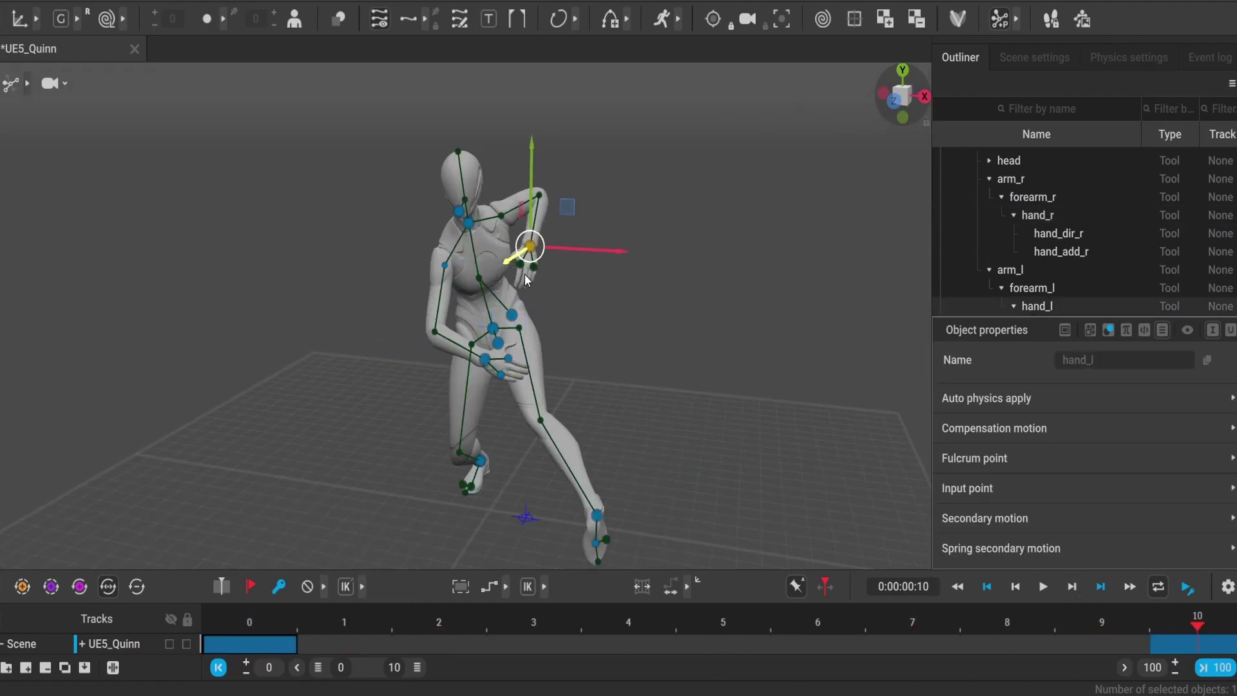
{"action": "left_click_drag", "start_coordinate": [608, 281], "coordinate": [598, 280]}
{"action": "left_click_drag", "start_coordinate": [566, 248], "coordinate": [565, 241]}
Step: Adjust the figure's look direction at frame 10 with the head direction controller
{"action": "left_click", "coordinate": [459, 212]}
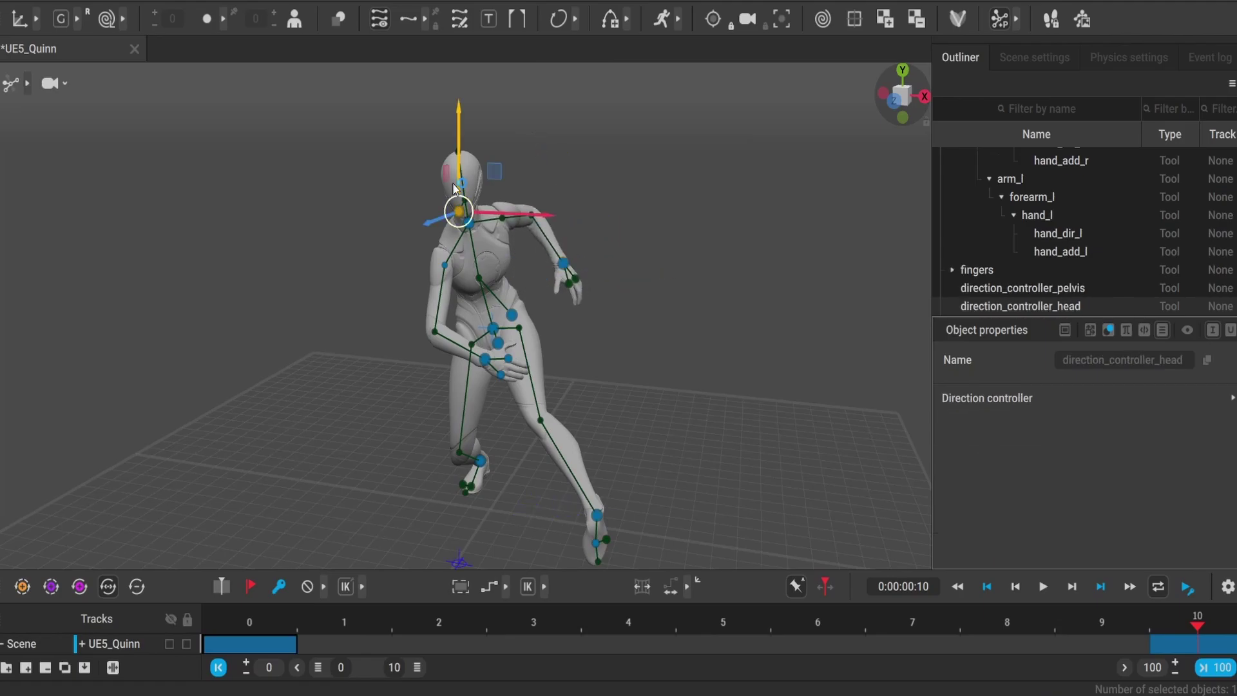
{"action": "left_click", "coordinate": [567, 213]}
{"action": "scroll", "coordinate": [566, 262], "scroll_direction": "down", "scroll_amount": 3}
{"action": "left_click_drag", "start_coordinate": [603, 367], "coordinate": [603, 324]}
{"action": "left_click", "coordinate": [557, 435]}
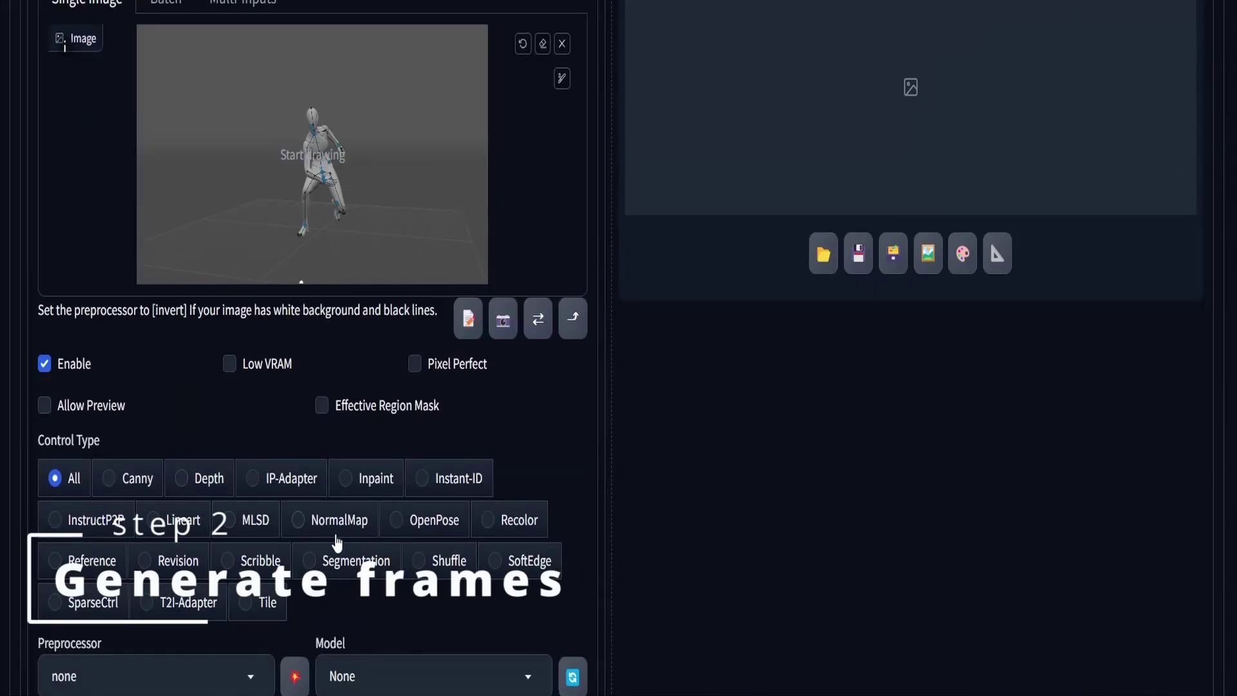
Step: In the Stable Diffusion web UI, set the ControlNet control type for the pose image to OpenPose
{"action": "left_click", "coordinate": [396, 529]}
{"action": "scroll", "coordinate": [310, 445], "scroll_direction": "up", "scroll_amount": 2}
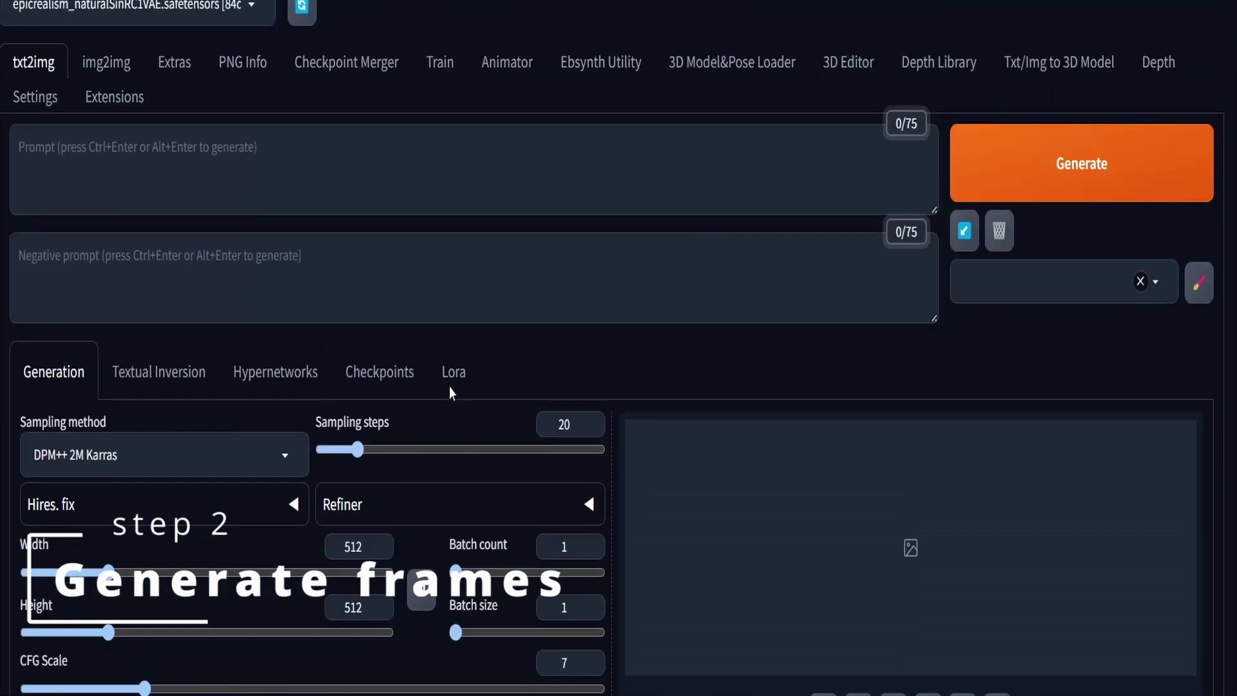
Step: Enter the prompt "female bot futuristic anime scene, vintage anime style, dystopian, masterpiece, amazing art, dynamic pose, high detail, high resolution, as seen on art station,"
{"action": "left_click", "coordinate": [659, 194]}
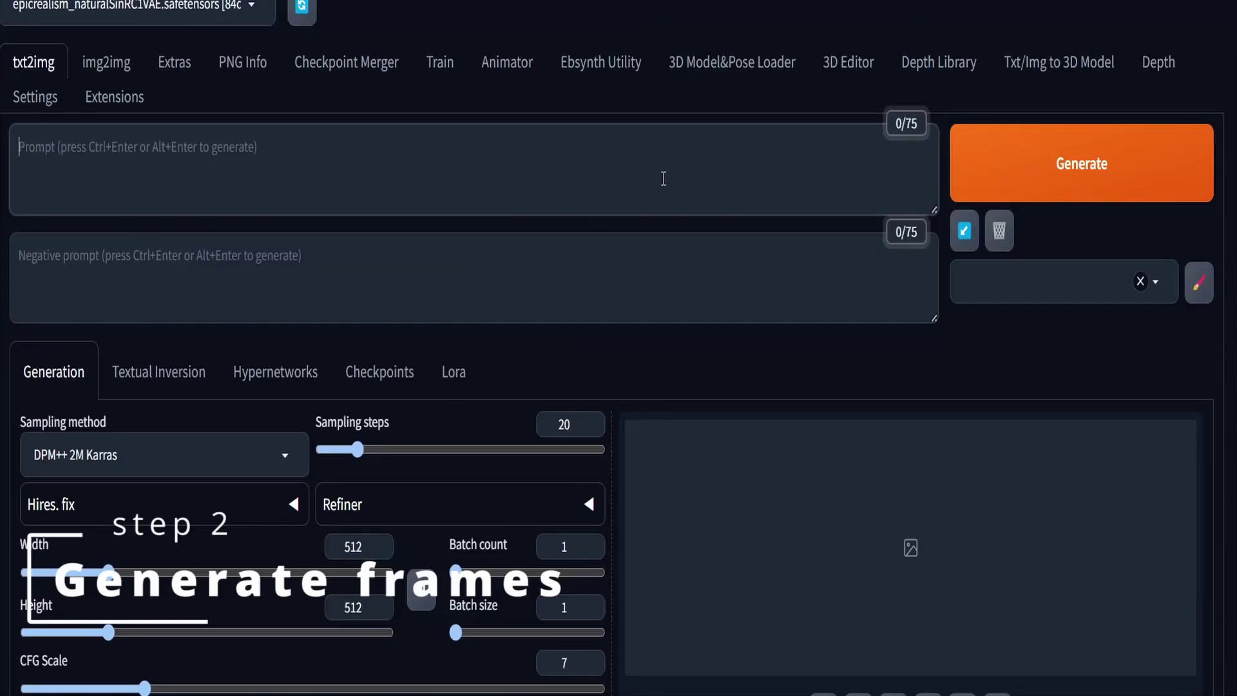
{"action": "type", "text": "female bot futuristi"}
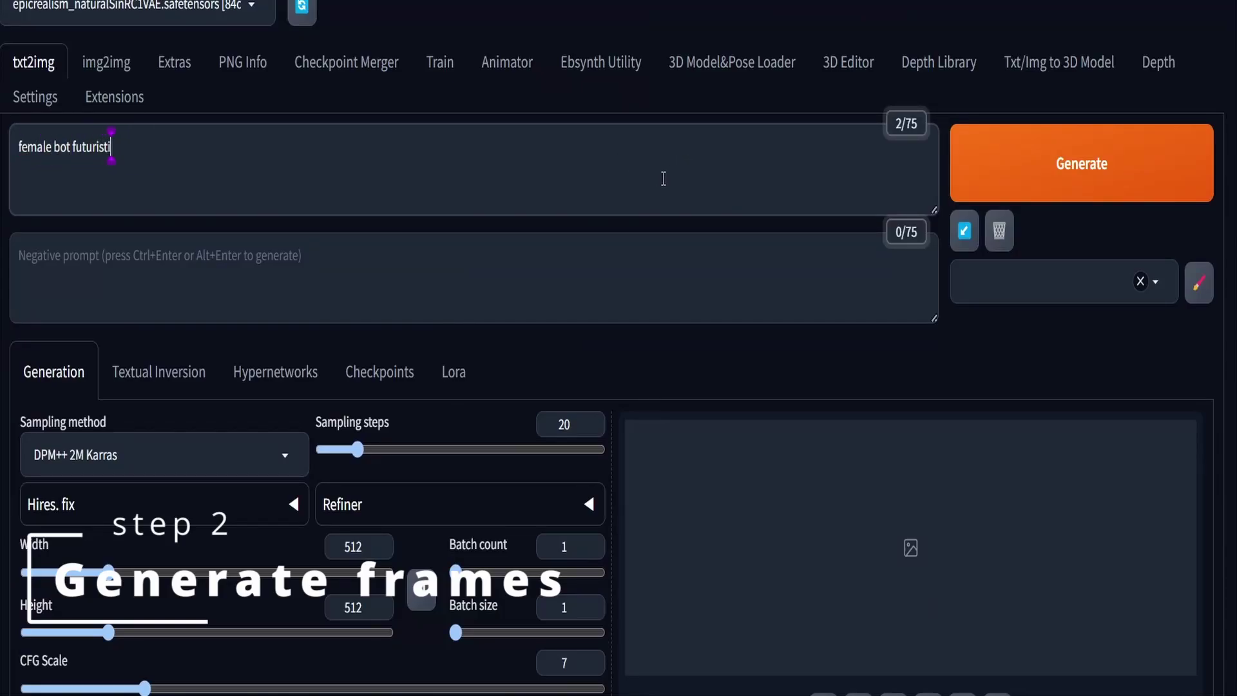
{"action": "key", "text": "BackSpace"}
{"action": "key", "text": "BackSpace"}
{"action": "key", "text": "BackSpace"}
{"action": "key", "text": "BackSpace"}
{"action": "type", "text": "e, vintage"}
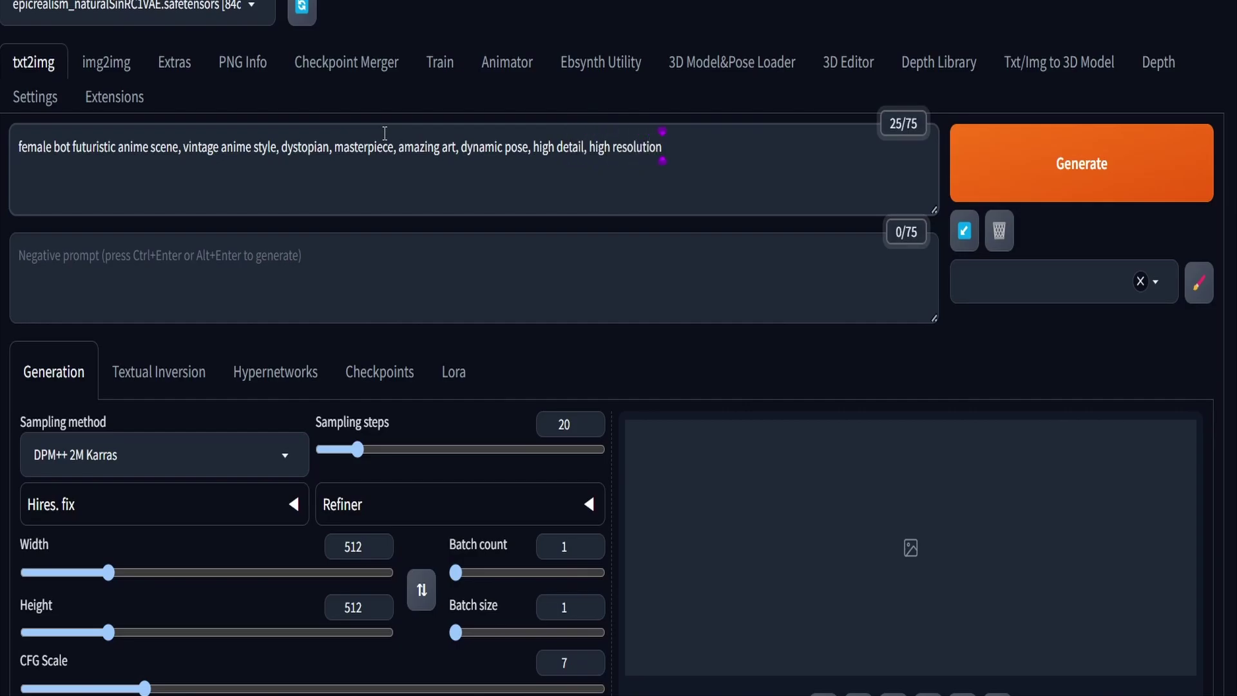
{"action": "type", "text": "een on art station,"}
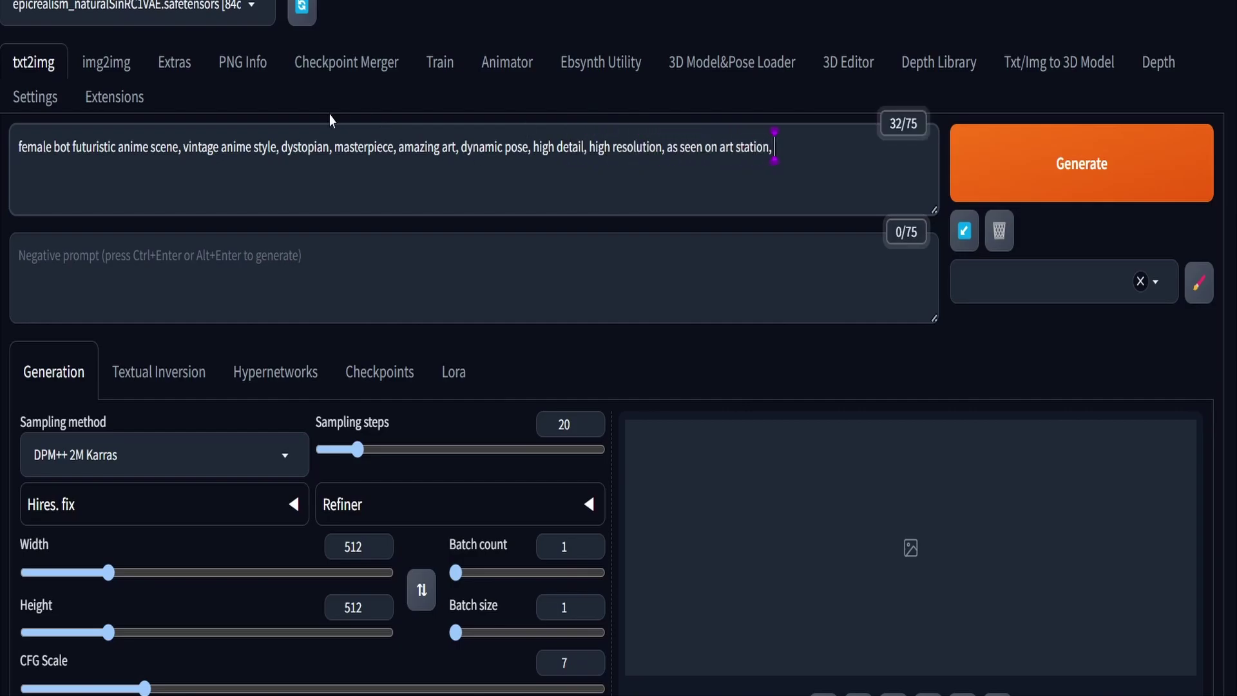
Step: Add the atomic LoRA to the prompt as <lora:atomic:1> and return to the generation settings
{"action": "left_click", "coordinate": [453, 372]}
{"action": "left_click", "coordinate": [1037, 483]}
{"action": "left_click", "coordinate": [55, 372]}
Step: Enter the negative prompt "bad anatomy, bad art, low quality, medium quality, ugly," and correct the misspelled "quality"
{"action": "left_click", "coordinate": [198, 298]}
{"action": "type", "text": "bad anatomy, bad art, low qaulity, med"}
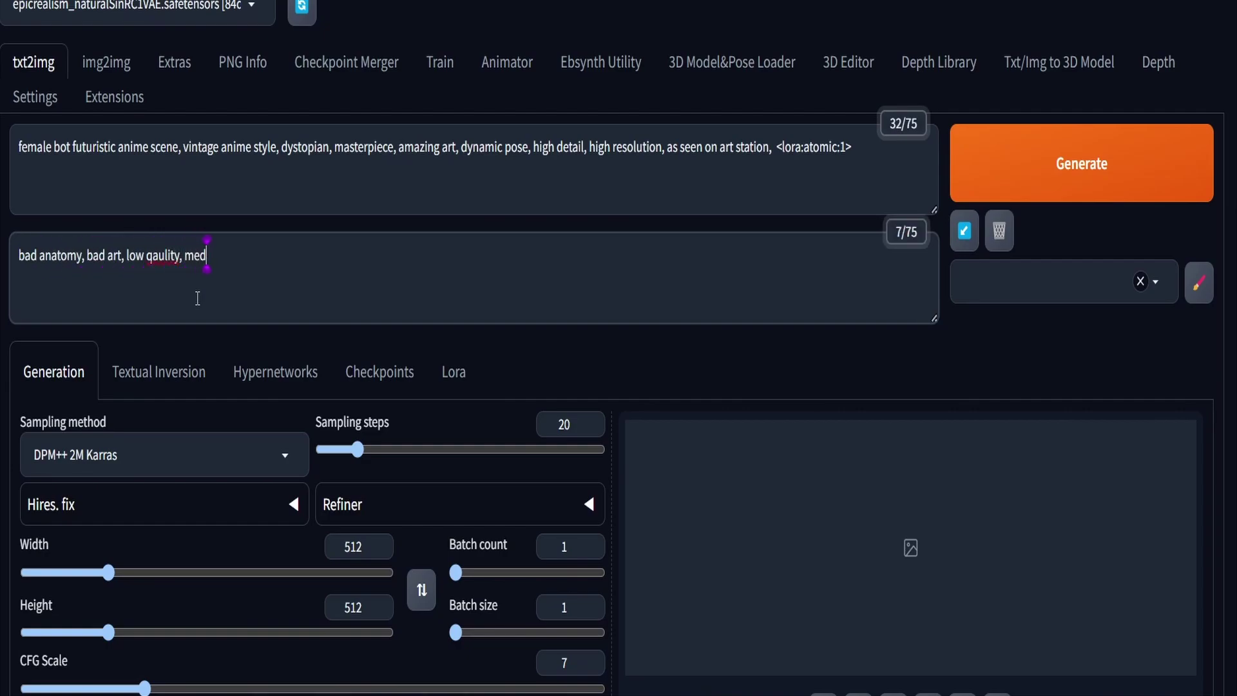
{"action": "type", "text": "ium quality,"}
{"action": "right_click", "coordinate": [166, 256]}
{"action": "left_click", "coordinate": [216, 277]}
{"action": "type", "text": "ugly,"}
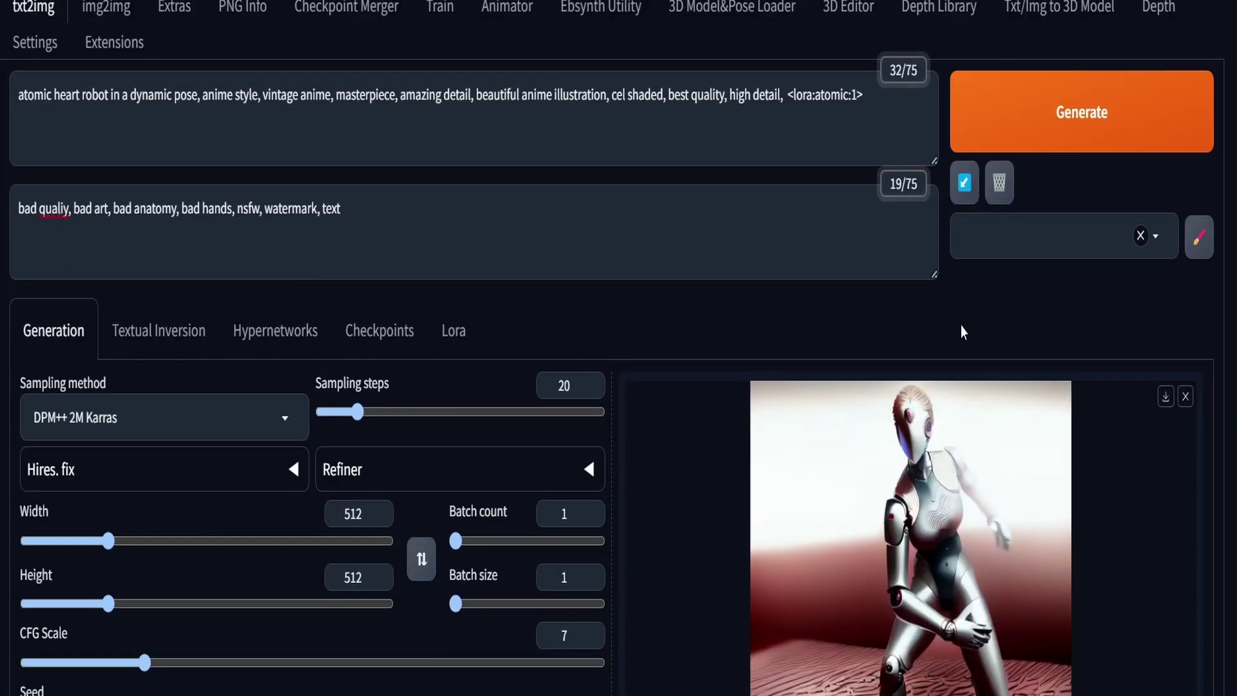
Step: Generate the atomic heart robot image with the ghostmix_v20Bakedvae checkpoint
{"action": "scroll", "coordinate": [1063, 523], "scroll_direction": "down", "scroll_amount": 1}
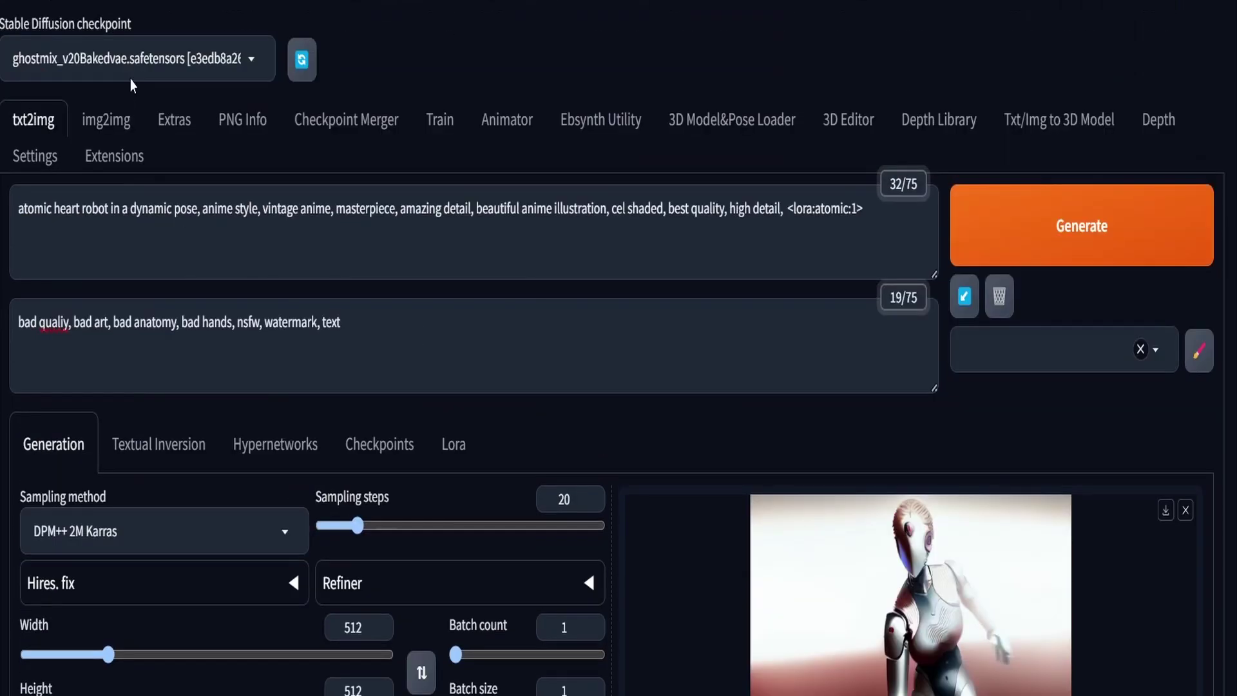
{"action": "left_click", "coordinate": [1105, 240]}
{"action": "scroll", "coordinate": [1148, 249], "scroll_direction": "down", "scroll_amount": 5}
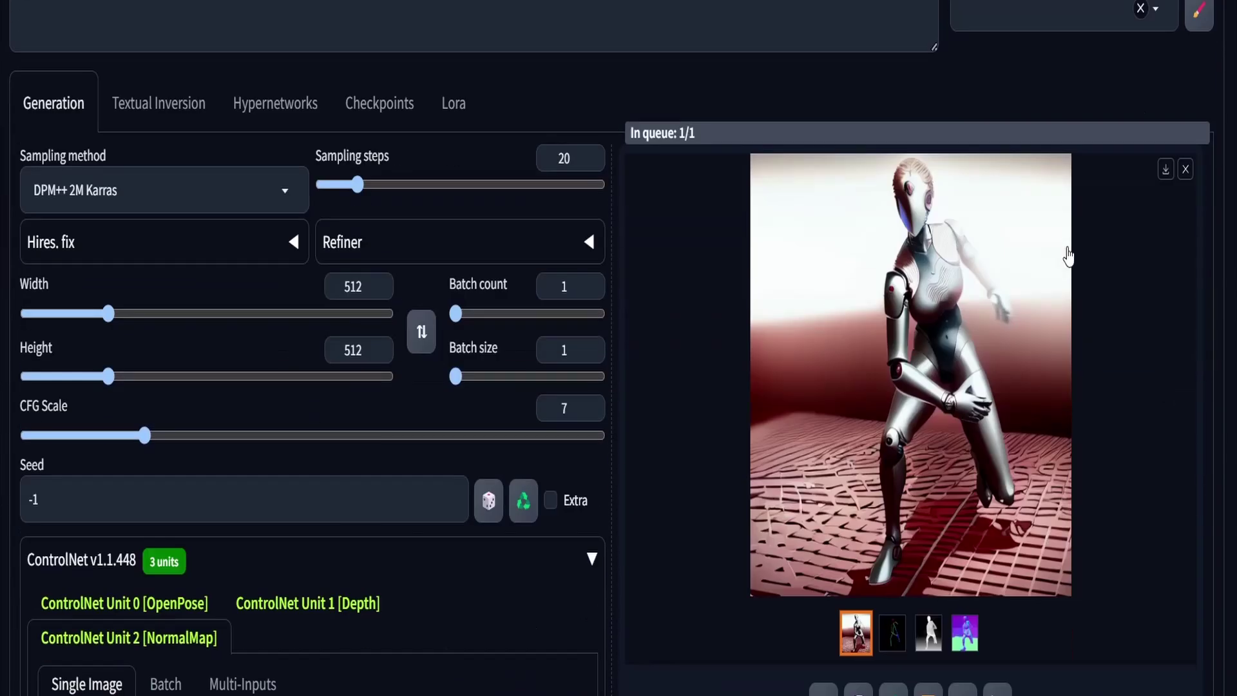
Step: Switch the checkpoint to animePastelDream_softBakedVae and generate the robot image again
{"action": "scroll", "coordinate": [1069, 247], "scroll_direction": "up", "scroll_amount": 3}
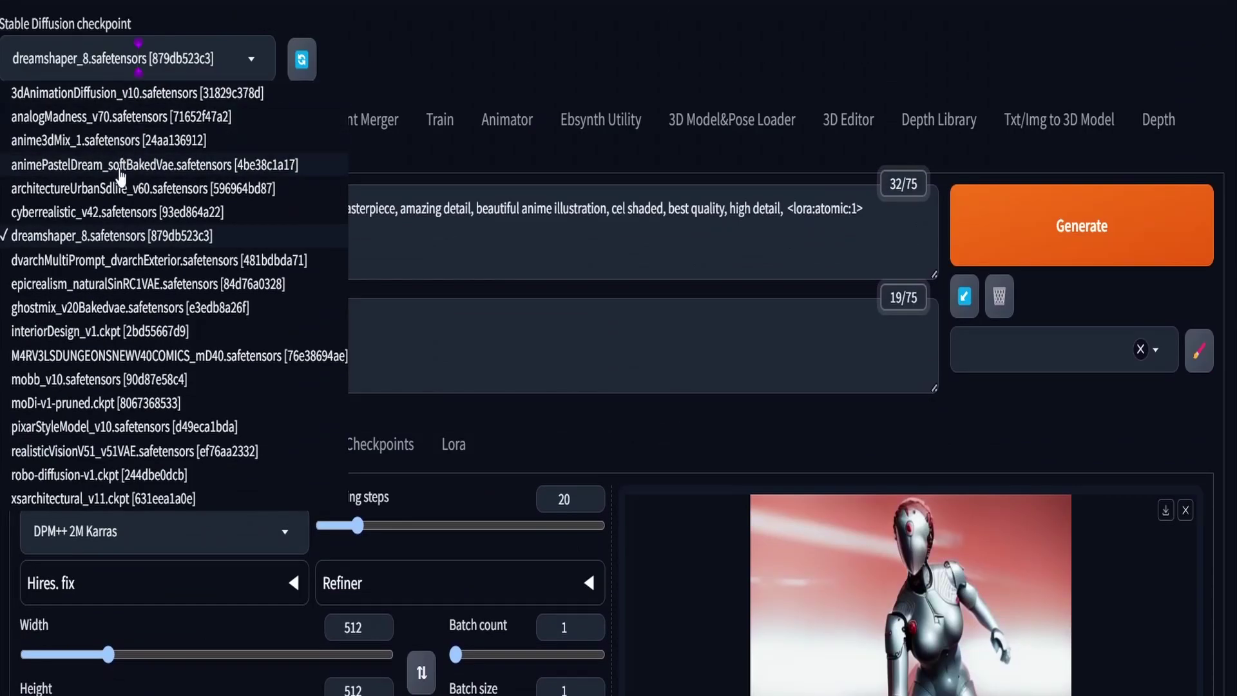
{"action": "left_click", "coordinate": [161, 157]}
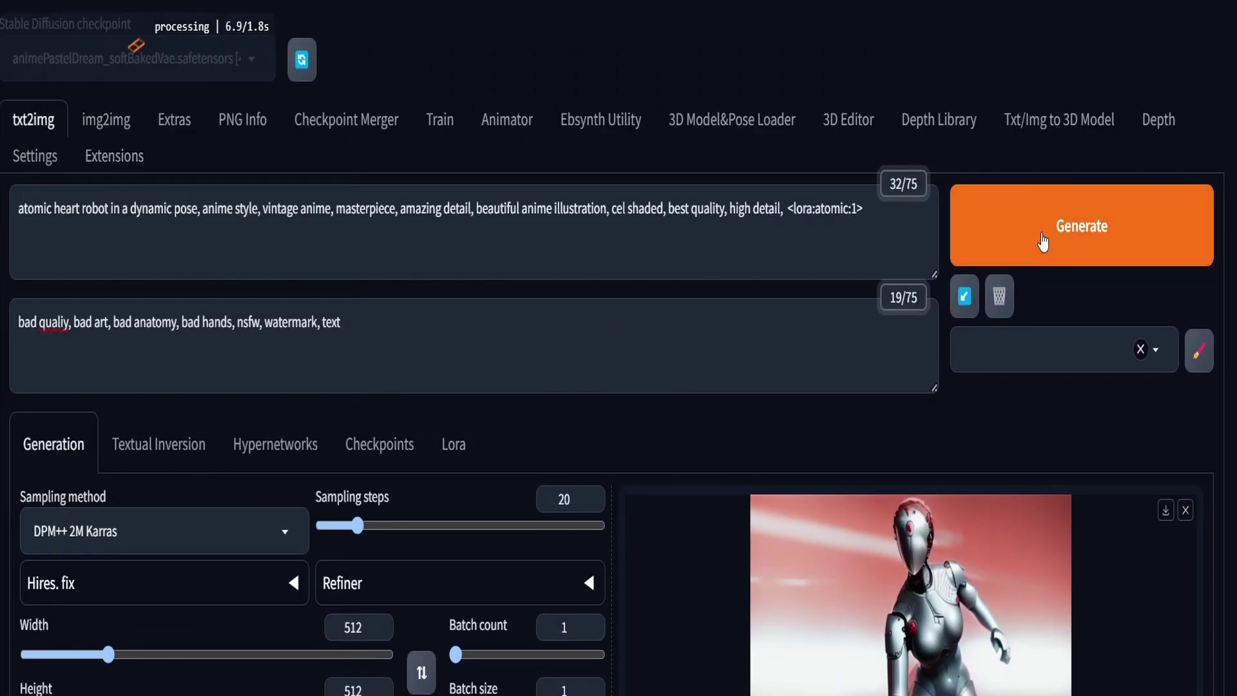
{"action": "left_click", "coordinate": [1043, 243]}
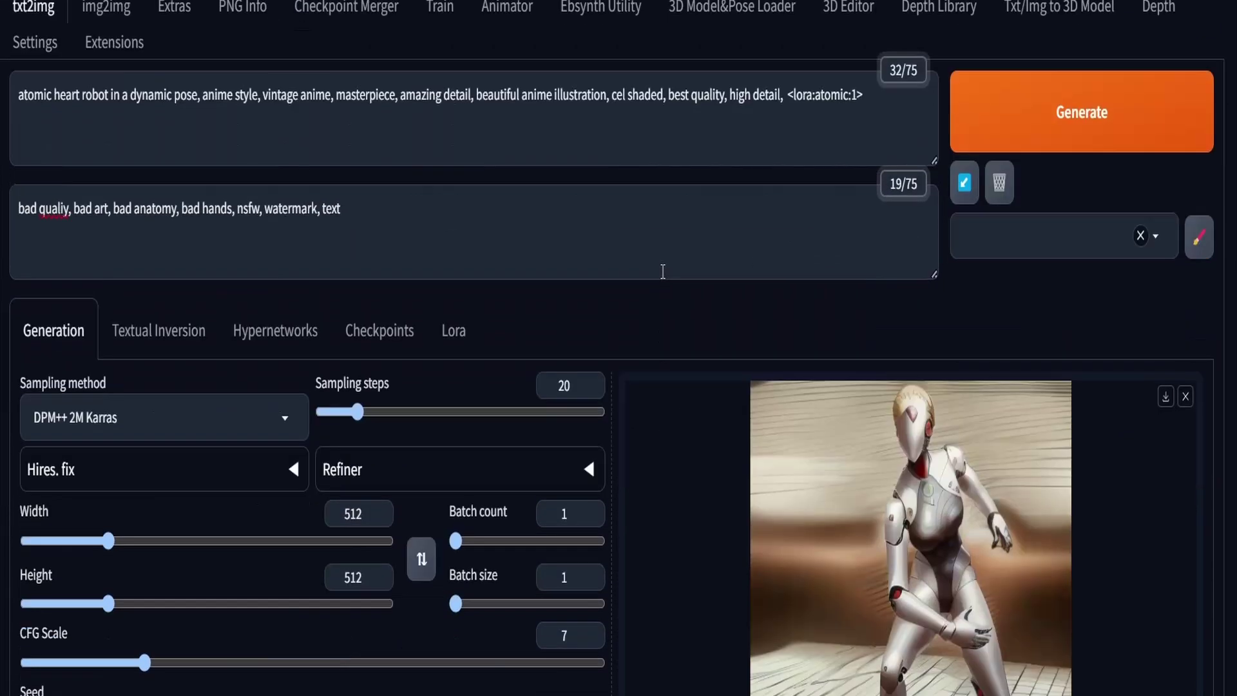
Step: Switch the checkpoint to ghostmix_v20Bakedvae and generate the robot image with 35 sampling steps and Hires. fix upscaling by 2
{"action": "left_click", "coordinate": [129, 59]}
{"action": "left_click", "coordinate": [233, 300]}
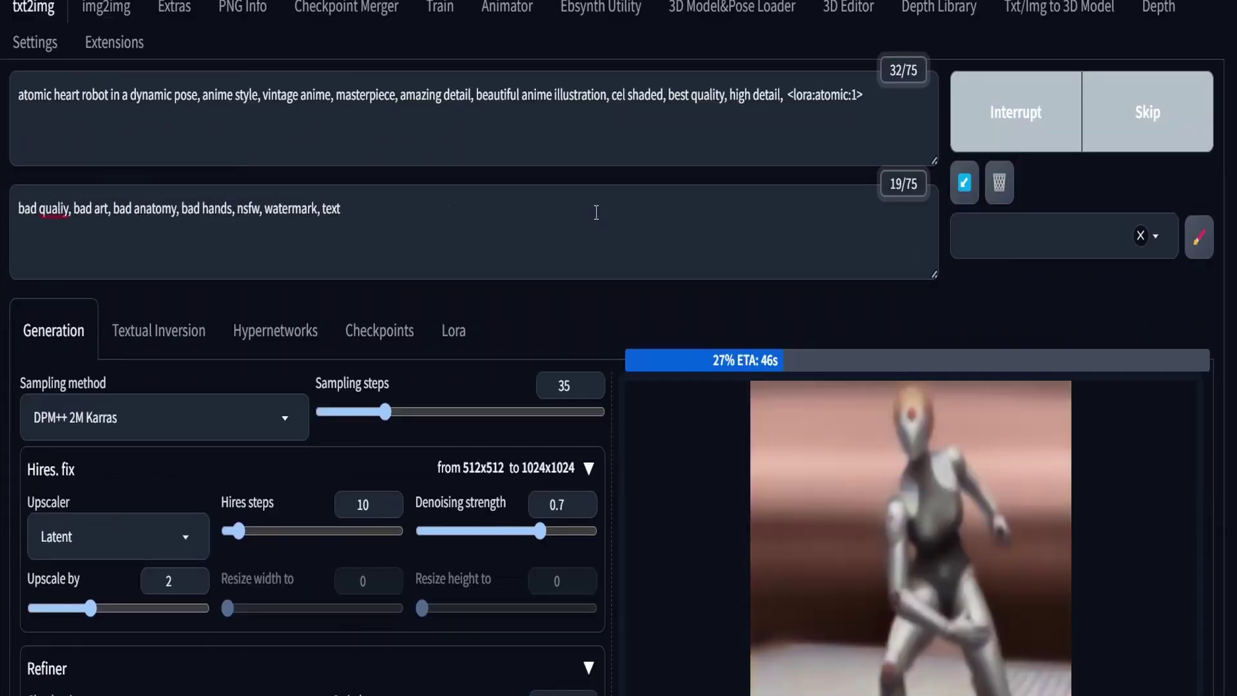
{"action": "scroll", "coordinate": [594, 214], "scroll_direction": "down", "scroll_amount": 2}
{"action": "scroll", "coordinate": [594, 214], "scroll_direction": "up", "scroll_amount": 2}
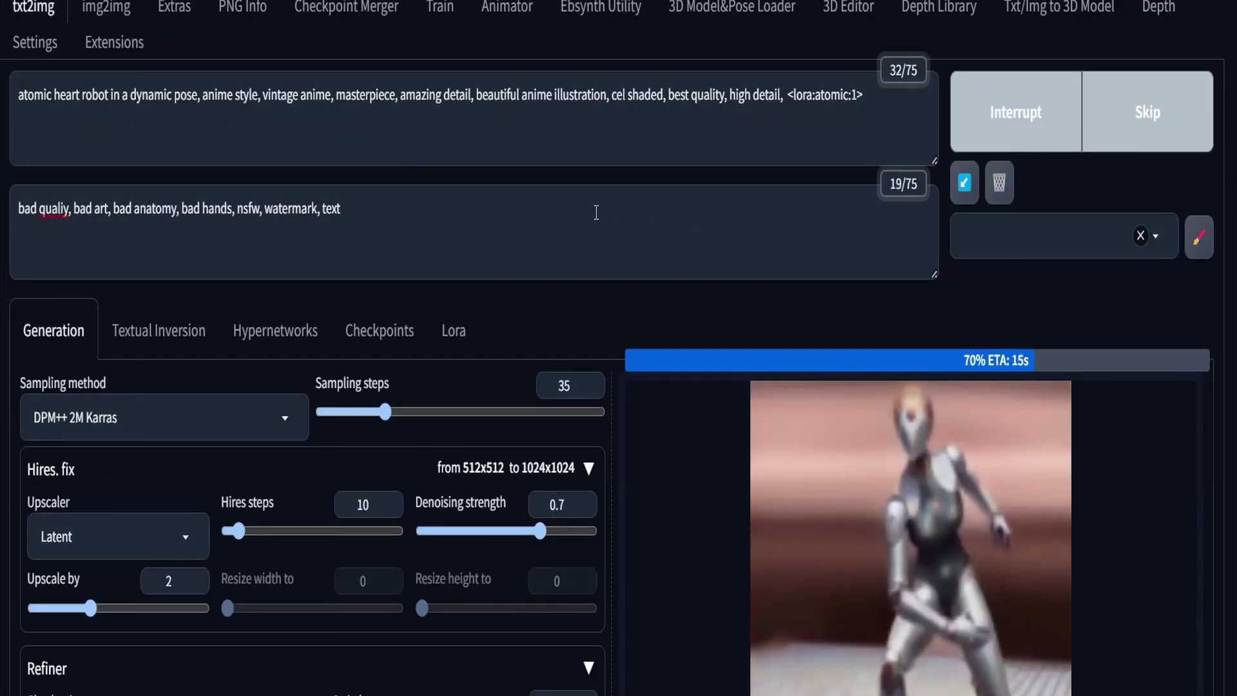
Step: Add "anime scene" after "dynamic pose" and ", detailed anime scene" after "beautiful anime illustration" in the positive prompt
{"action": "left_click", "coordinate": [197, 95]}
{"action": "type", "text": "anime scene"}
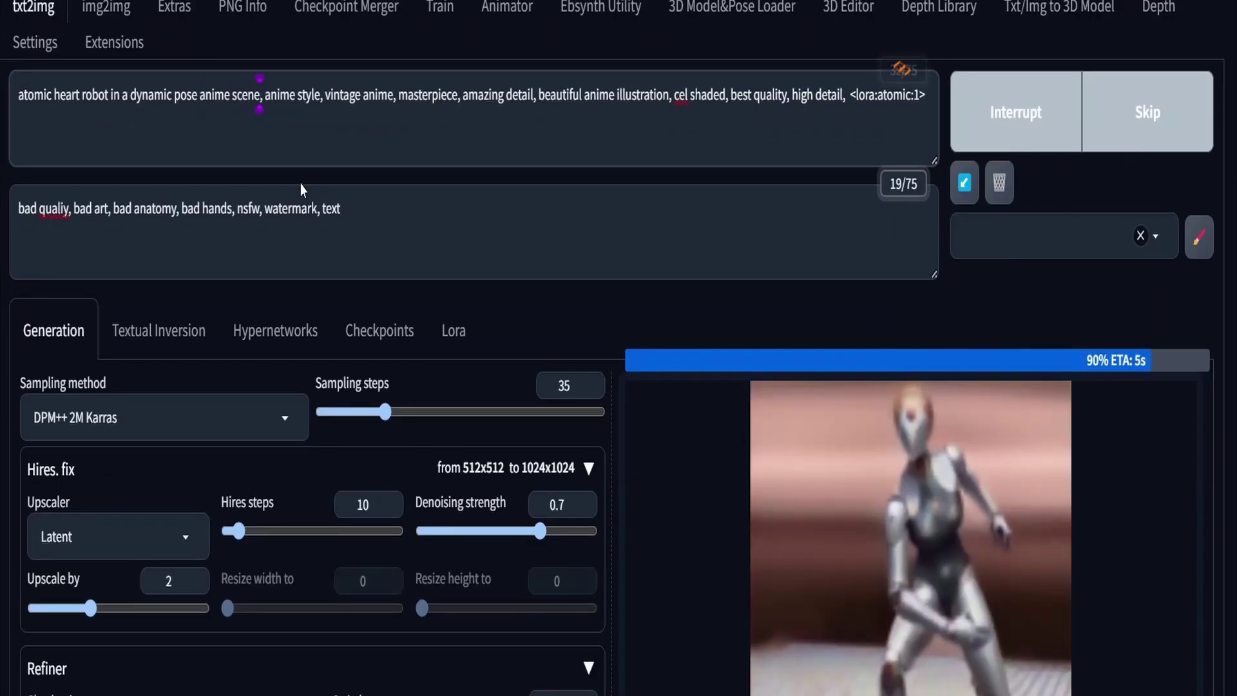
{"action": "type", "text": ", detailed anime scene"}
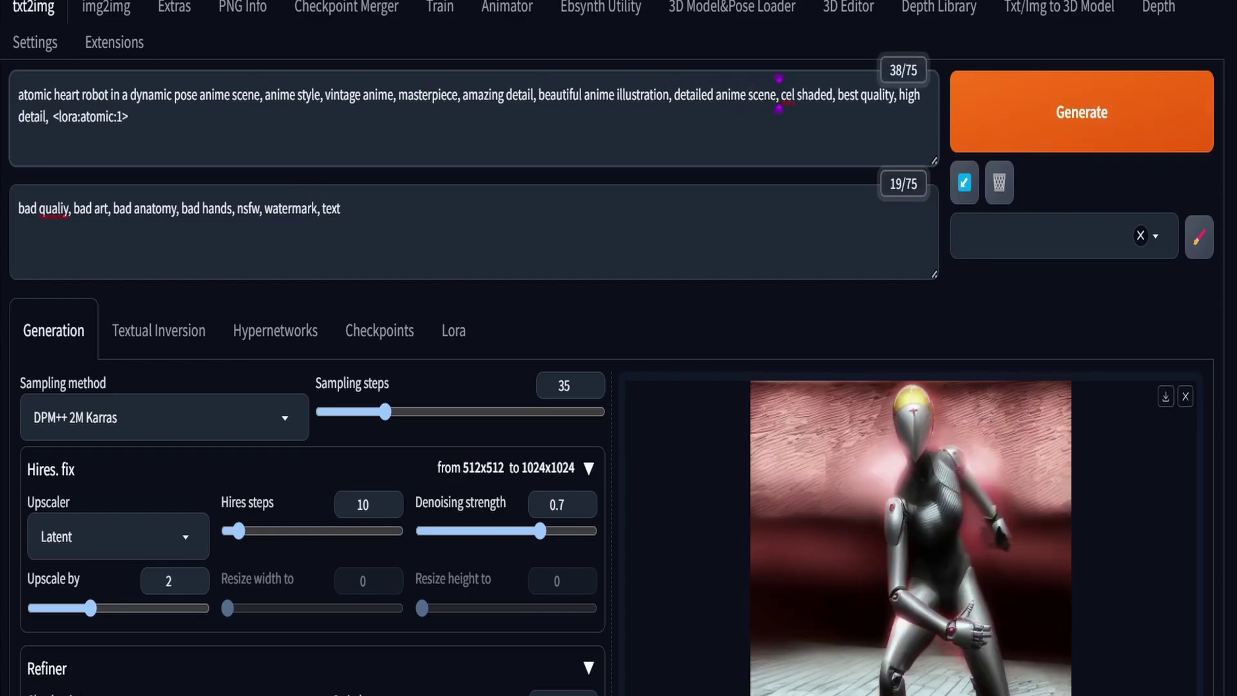
Step: Regenerate the robot image with the extended prompt, and start another generation with a batch count of 4
{"action": "scroll", "coordinate": [978, 381], "scroll_direction": "down", "scroll_amount": 2}
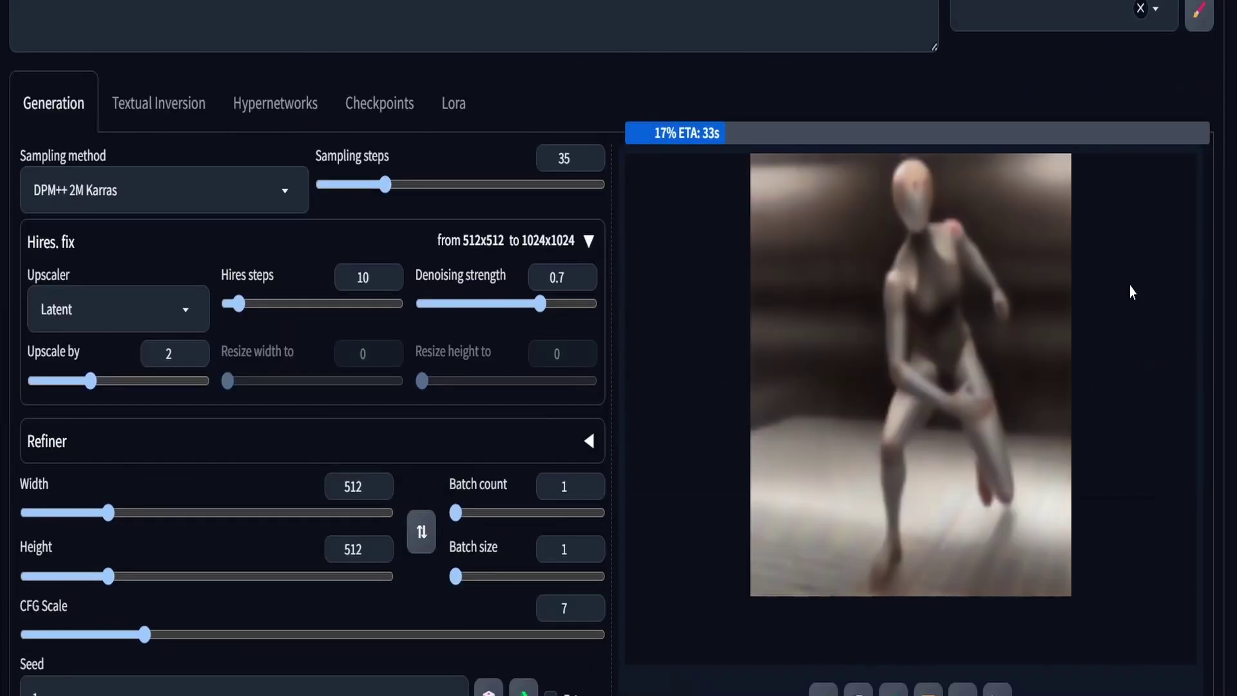
{"action": "scroll", "coordinate": [1131, 294], "scroll_direction": "up", "scroll_amount": 3}
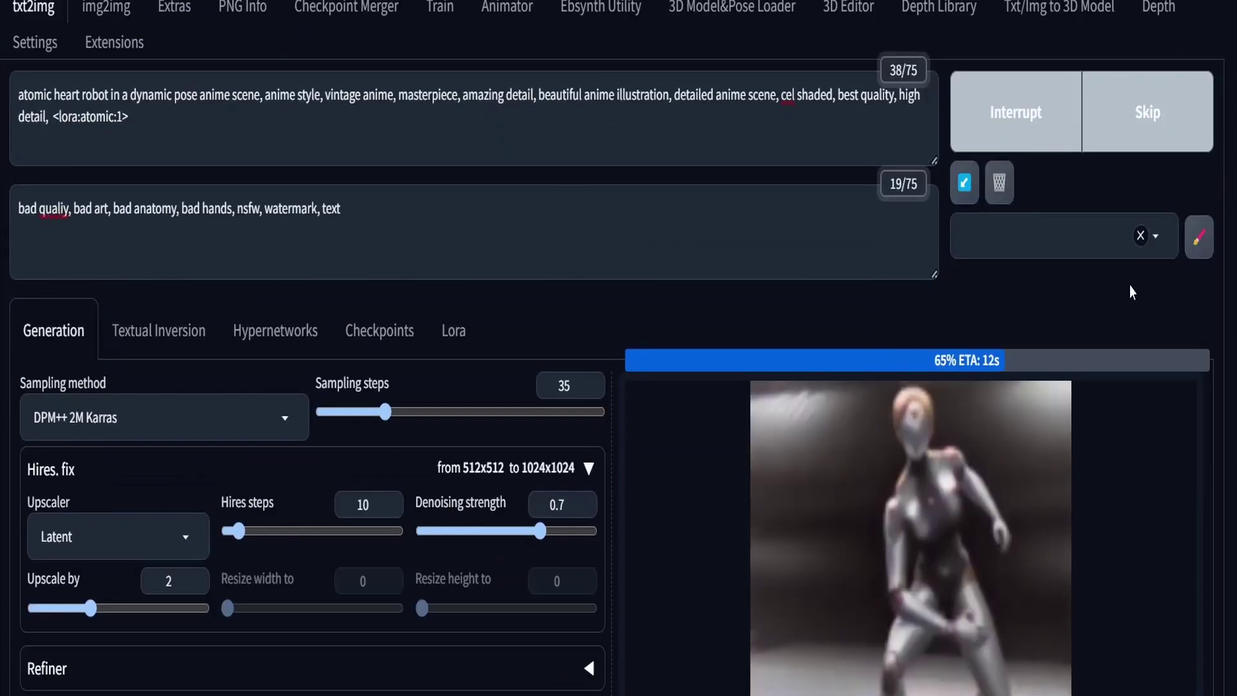
{"action": "scroll", "coordinate": [1131, 294], "scroll_direction": "down", "scroll_amount": 2}
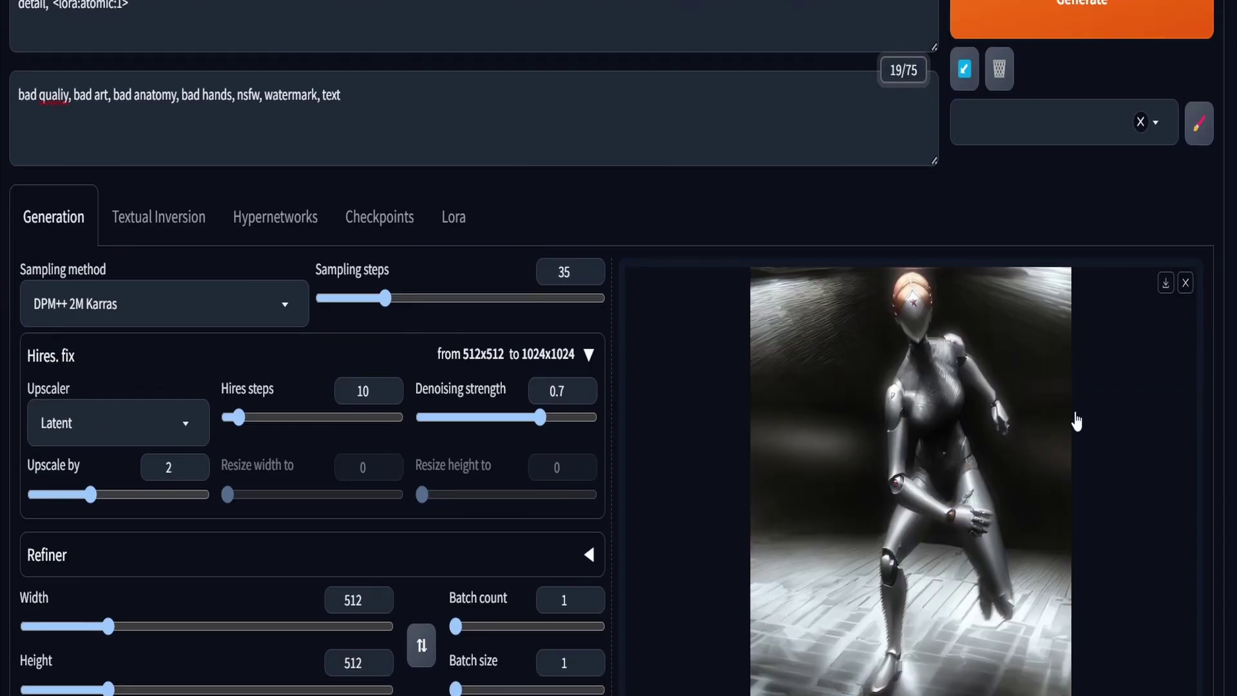
{"action": "scroll", "coordinate": [1131, 294], "scroll_direction": "down", "scroll_amount": 1}
{"action": "scroll", "coordinate": [1131, 294], "scroll_direction": "up", "scroll_amount": 3}
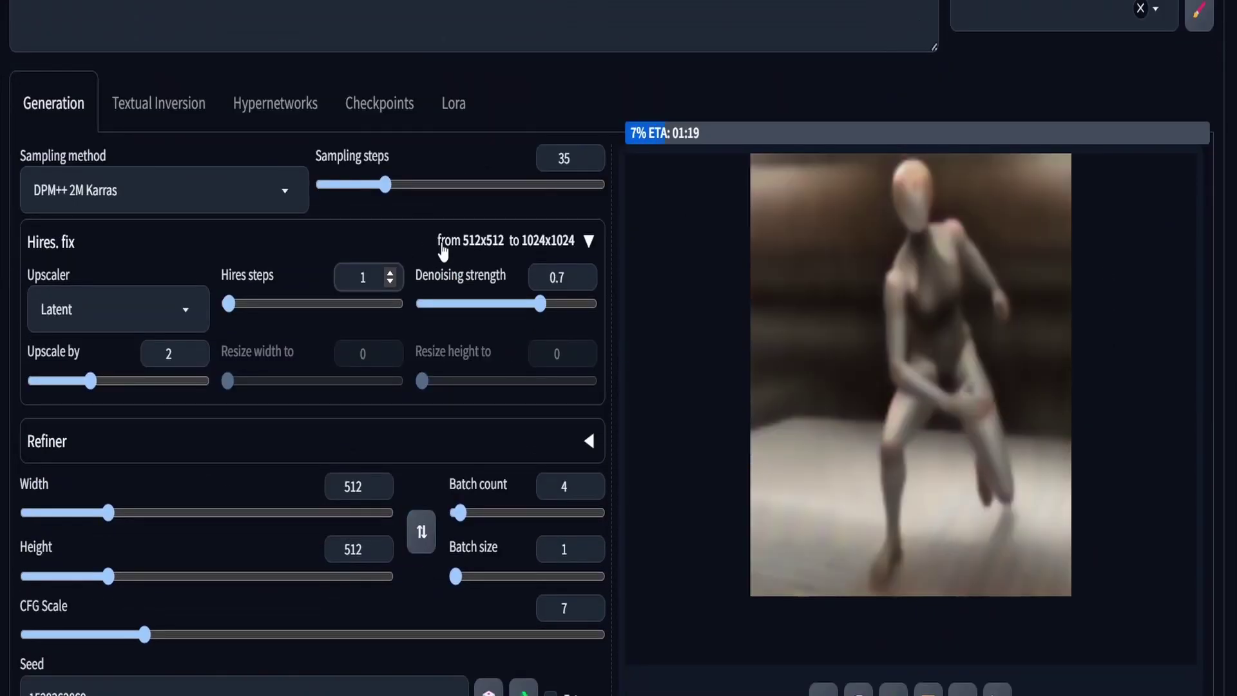
Step: Raise the sampling steps to 40 and the Hires steps to 20
{"action": "scroll", "coordinate": [504, 178], "scroll_direction": "up", "scroll_amount": 3}
{"action": "key", "text": "Up"}
{"action": "key", "text": "Up"}
{"action": "key", "text": "Up"}
{"action": "key", "text": "Up"}
{"action": "key", "text": "Up"}
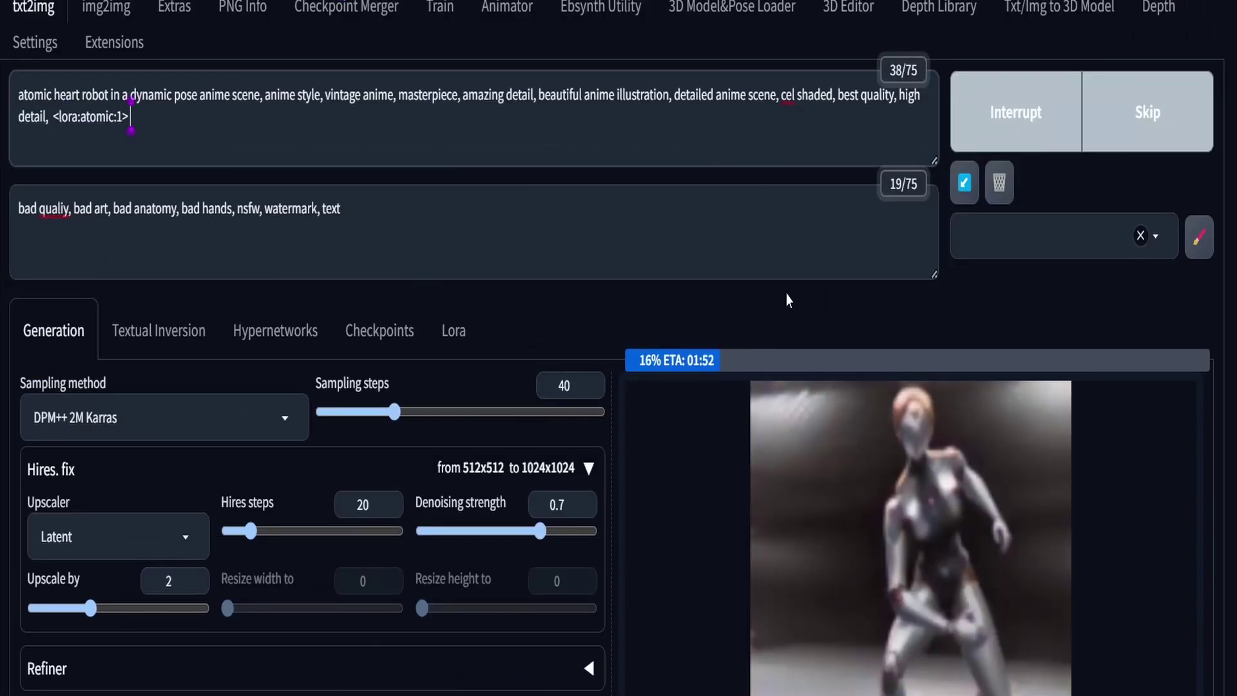
Step: Set the sampling steps to 35 and the Hires steps to 10
{"action": "left_click", "coordinate": [574, 389]}
{"action": "key", "text": "BackSpace"}
{"action": "key", "text": "BackSpace"}
{"action": "type", "text": "35"}
{"action": "left_click", "coordinate": [374, 504]}
{"action": "key", "text": "BackSpace"}
{"action": "key", "text": "BackSpace"}
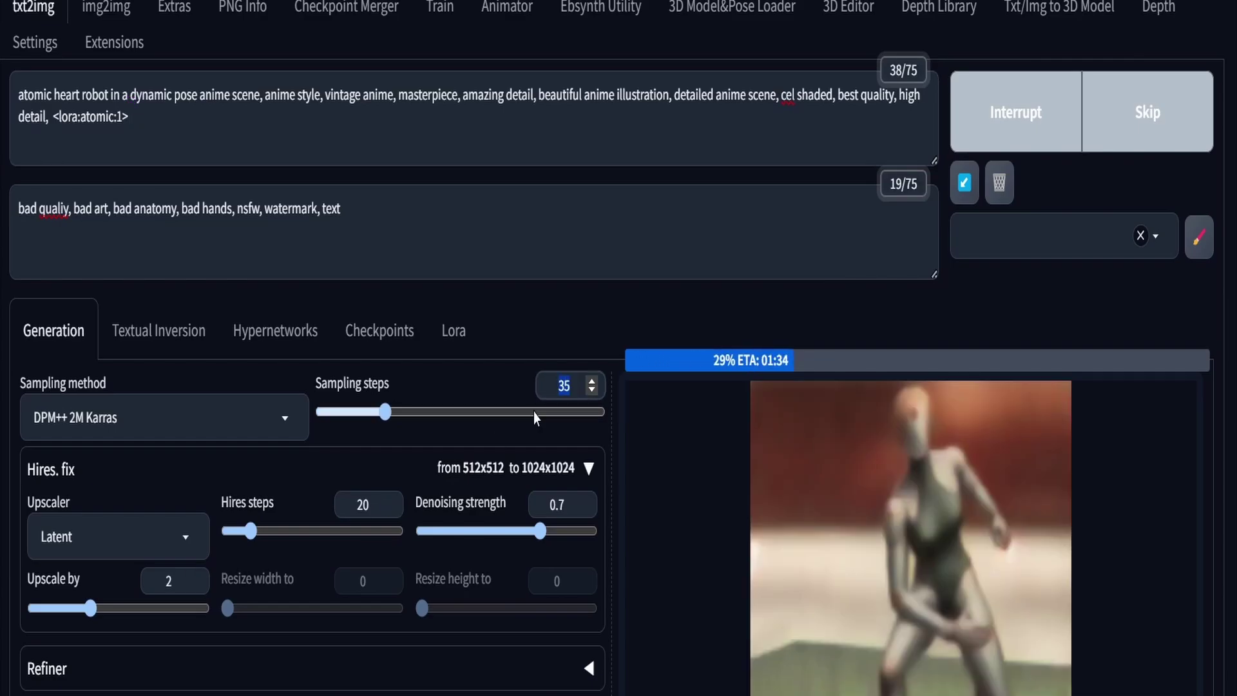
{"action": "type", "text": "10"}
{"action": "scroll", "coordinate": [551, 390], "scroll_direction": "down", "scroll_amount": 4}
{"action": "scroll", "coordinate": [552, 319], "scroll_direction": "up", "scroll_amount": 5}
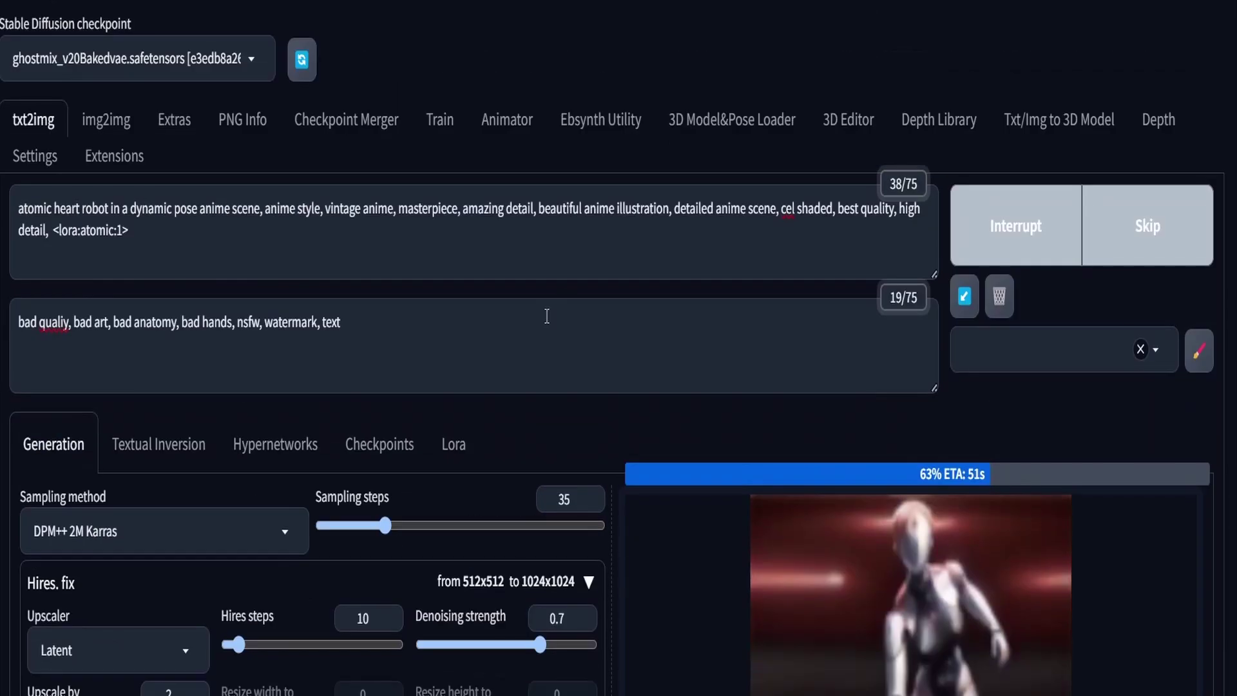
{"action": "scroll", "coordinate": [499, 326], "scroll_direction": "down", "scroll_amount": 2}
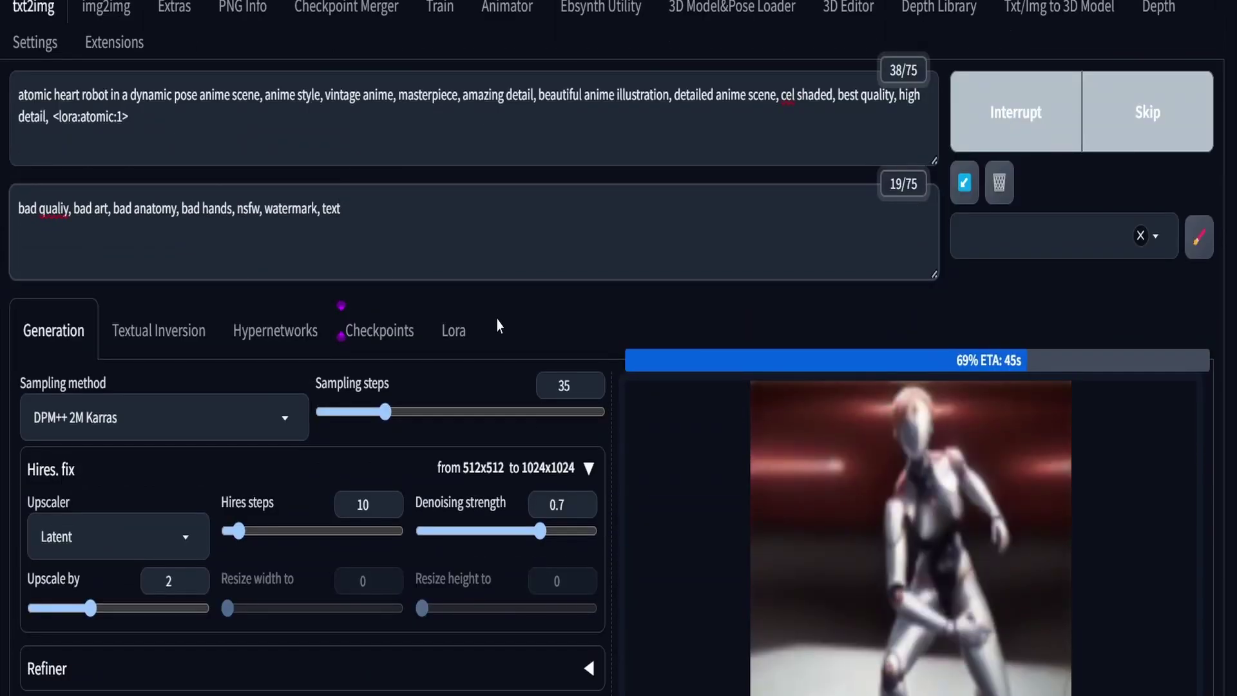
{"action": "scroll", "coordinate": [496, 325], "scroll_direction": "down", "scroll_amount": 13}
{"action": "left_click", "coordinate": [559, 331]}
{"action": "left_click", "coordinate": [348, 444]}
{"action": "left_click", "coordinate": [377, 261]}
{"action": "left_click", "coordinate": [425, 397]}
{"action": "scroll", "coordinate": [428, 183], "scroll_direction": "down", "scroll_amount": 2}
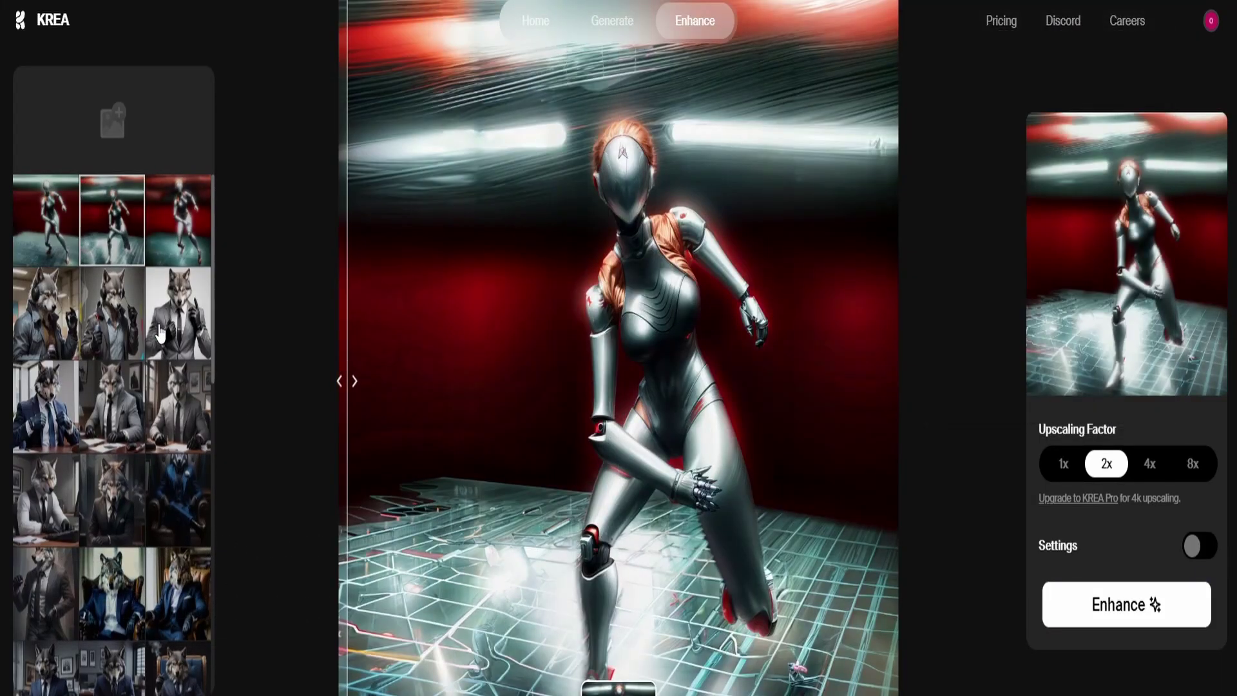
Step: Switch to KREA Enhance, compare the robot images before and after enhancement, and enable the settings with Color Correction turned on
{"action": "left_click_drag", "start_coordinate": [341, 381], "coordinate": [952, 284]}
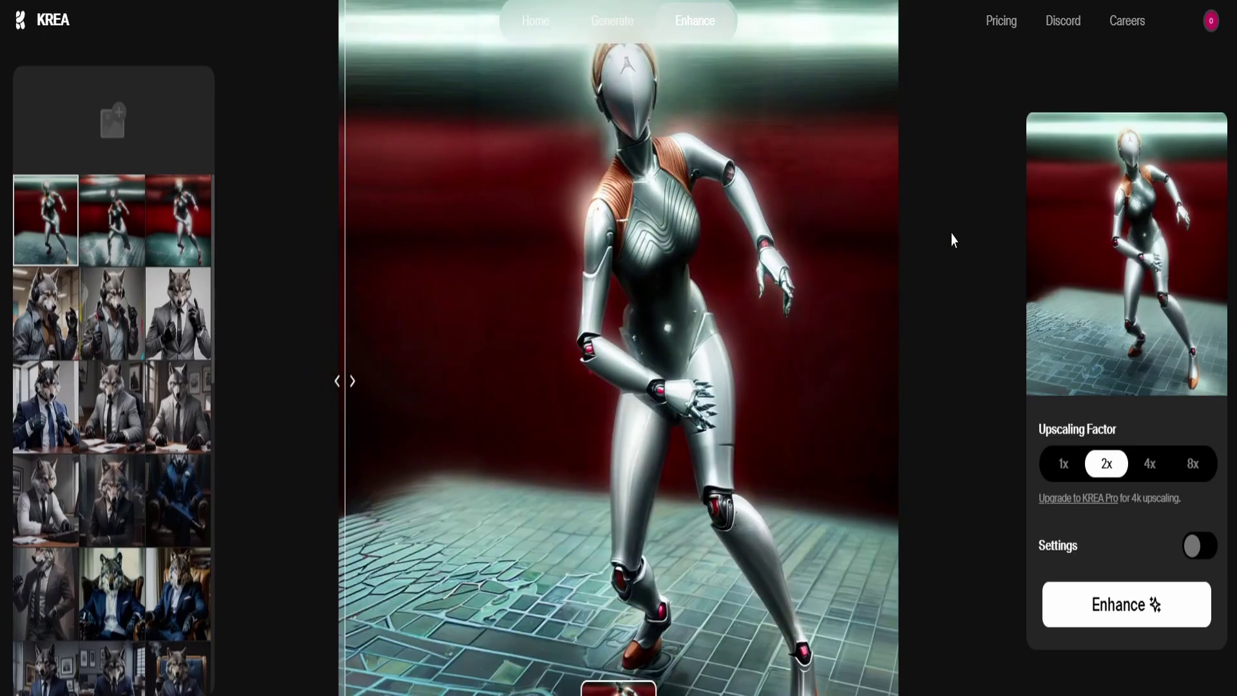
{"action": "left_click", "coordinate": [1195, 548]}
{"action": "scroll", "coordinate": [1119, 512], "scroll_direction": "down", "scroll_amount": 3}
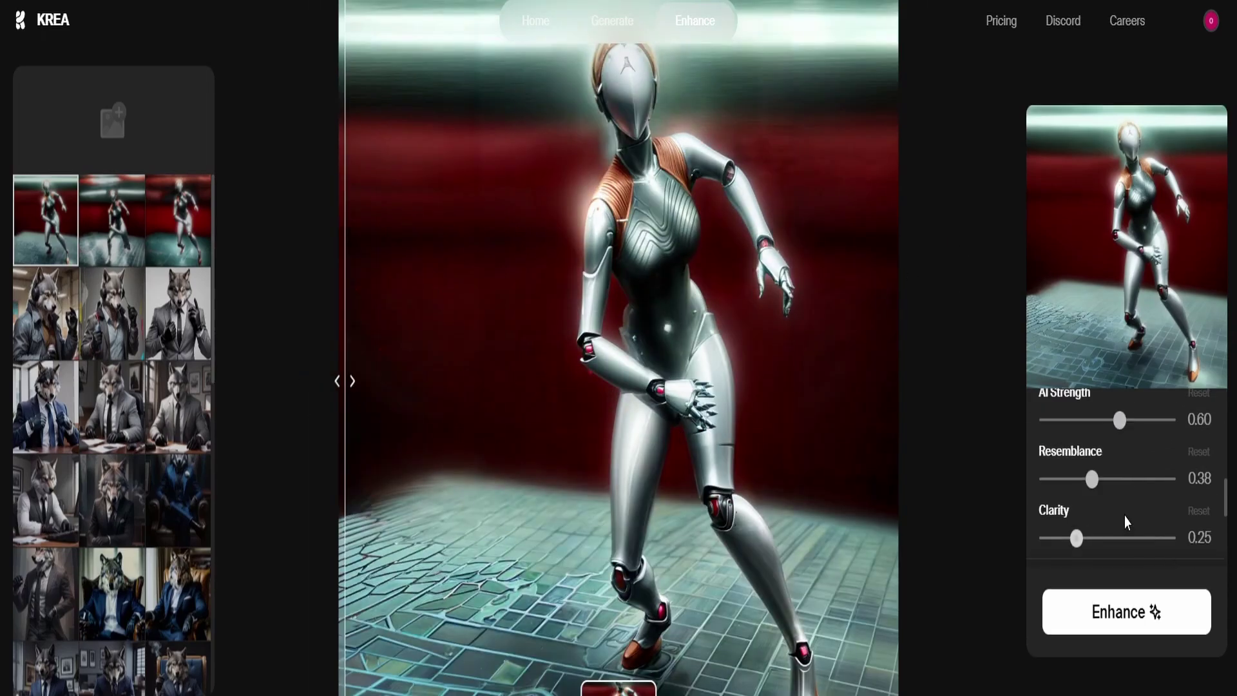
{"action": "scroll", "coordinate": [1121, 516], "scroll_direction": "down", "scroll_amount": 3}
{"action": "left_click", "coordinate": [1197, 432]}
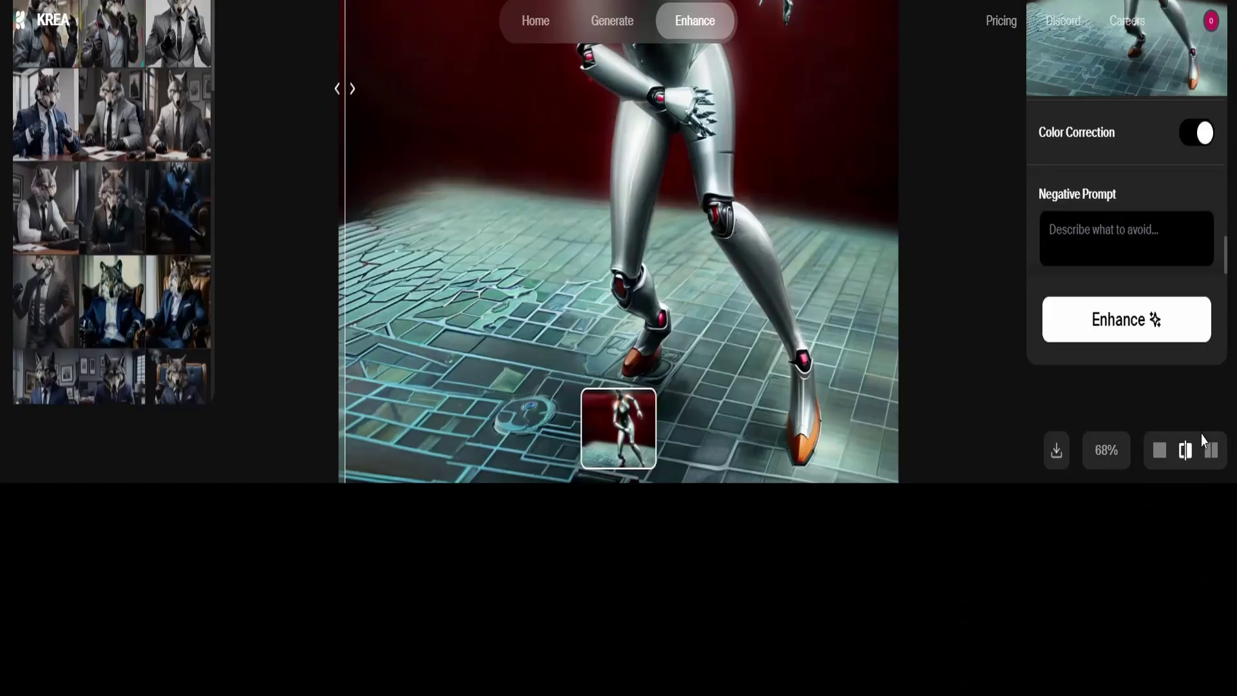
{"action": "scroll", "coordinate": [1201, 436], "scroll_direction": "up", "scroll_amount": 3}
{"action": "scroll", "coordinate": [949, 337], "scroll_direction": "down", "scroll_amount": 4}
{"action": "left_click", "coordinate": [1119, 241]}
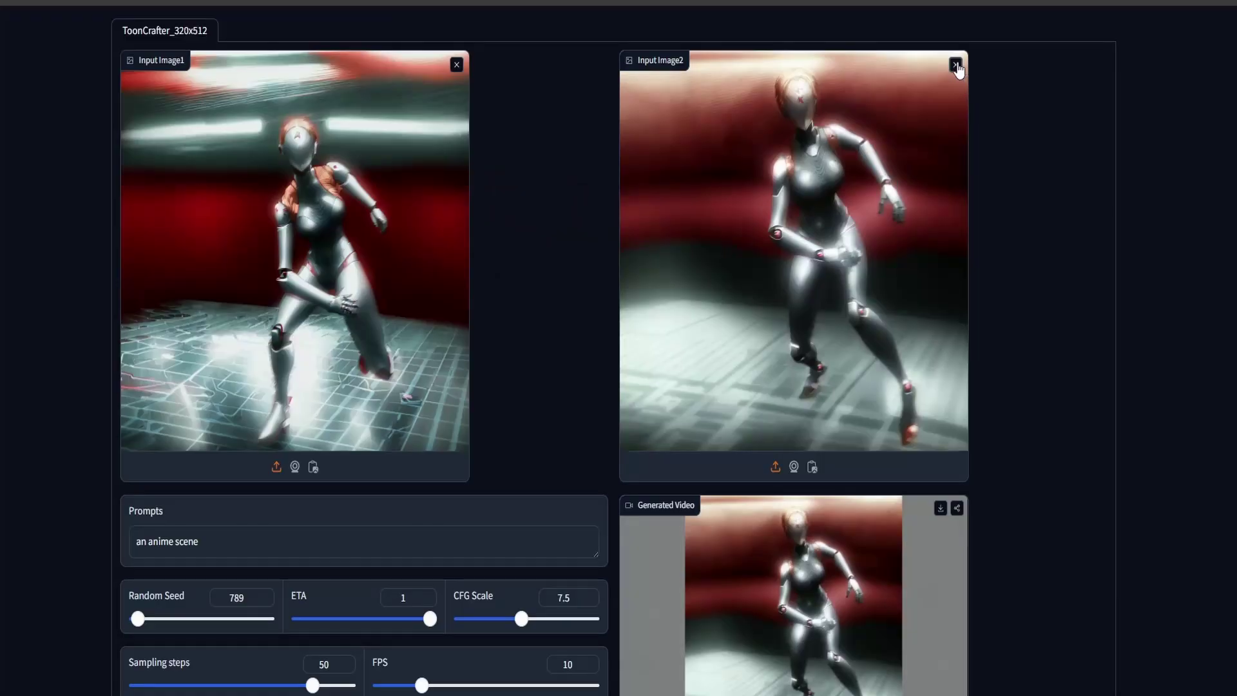
{"action": "left_click", "coordinate": [958, 61]}
{"action": "left_click", "coordinate": [853, 161]}
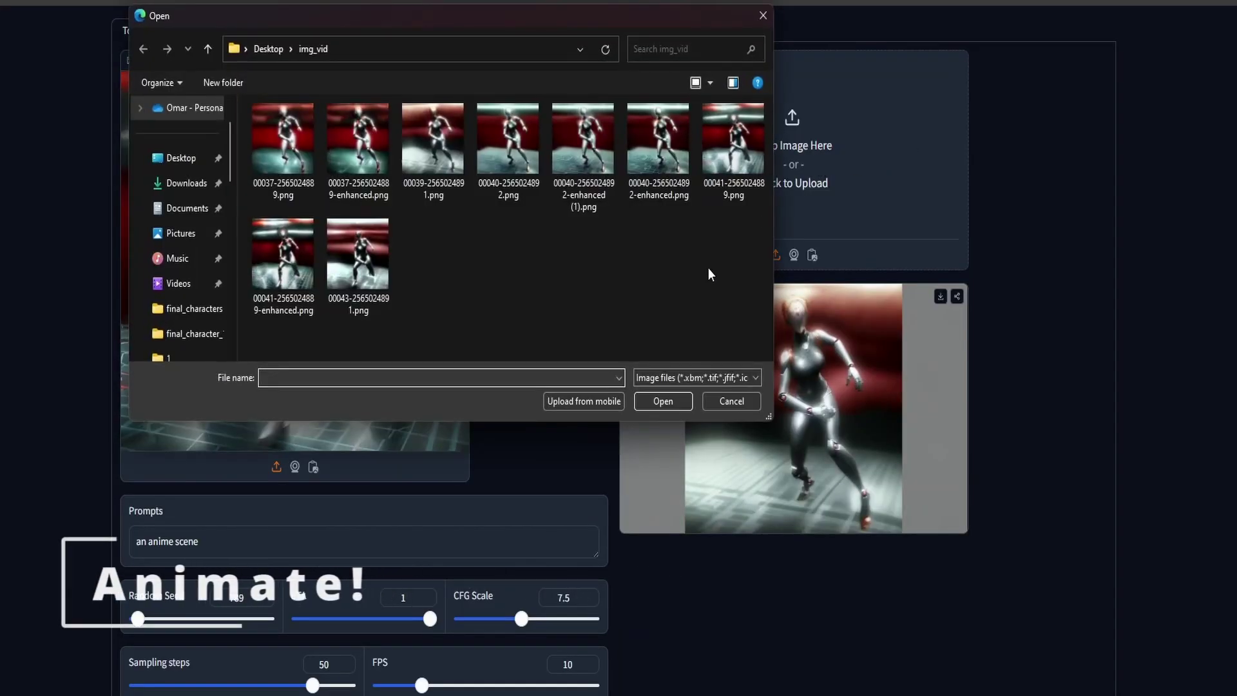
{"action": "left_click", "coordinate": [357, 139]}
{"action": "left_click", "coordinate": [663, 401]}
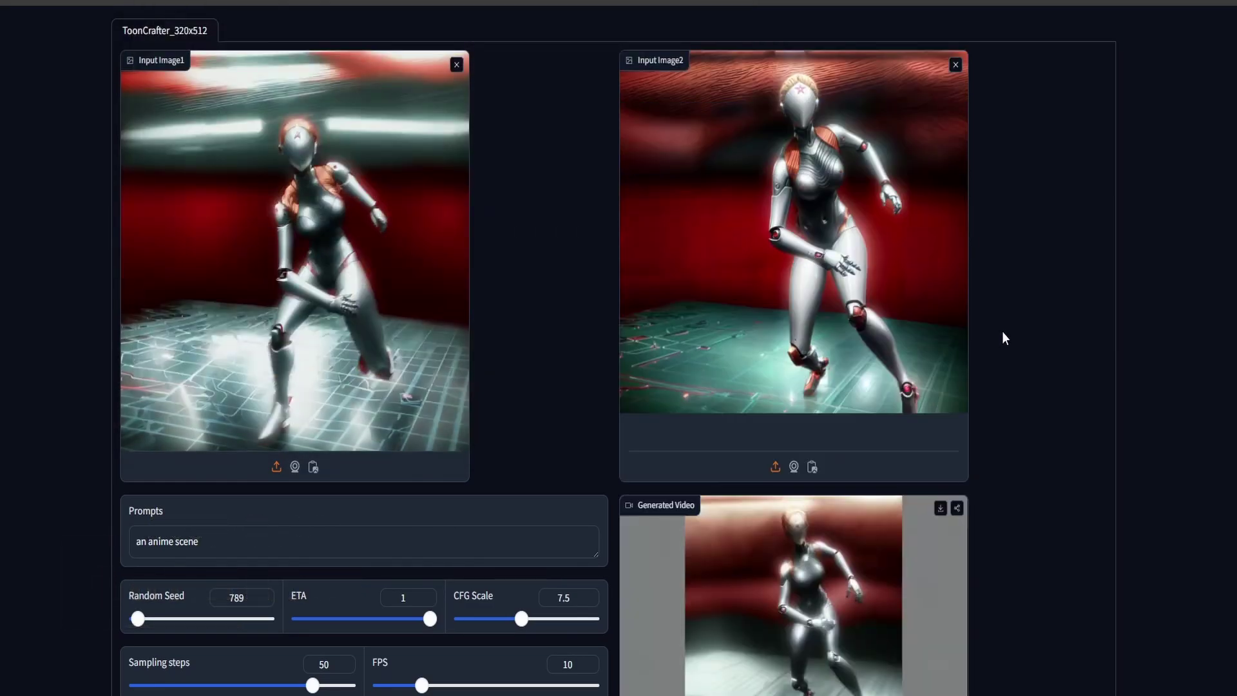
Step: Generate the interpolated robot video with the prompt "an anime scene" and play it
{"action": "scroll", "coordinate": [539, 356], "scroll_direction": "down", "scroll_amount": 4}
{"action": "left_click", "coordinate": [451, 493]}
{"action": "scroll", "coordinate": [1046, 353], "scroll_direction": "up", "scroll_amount": 2}
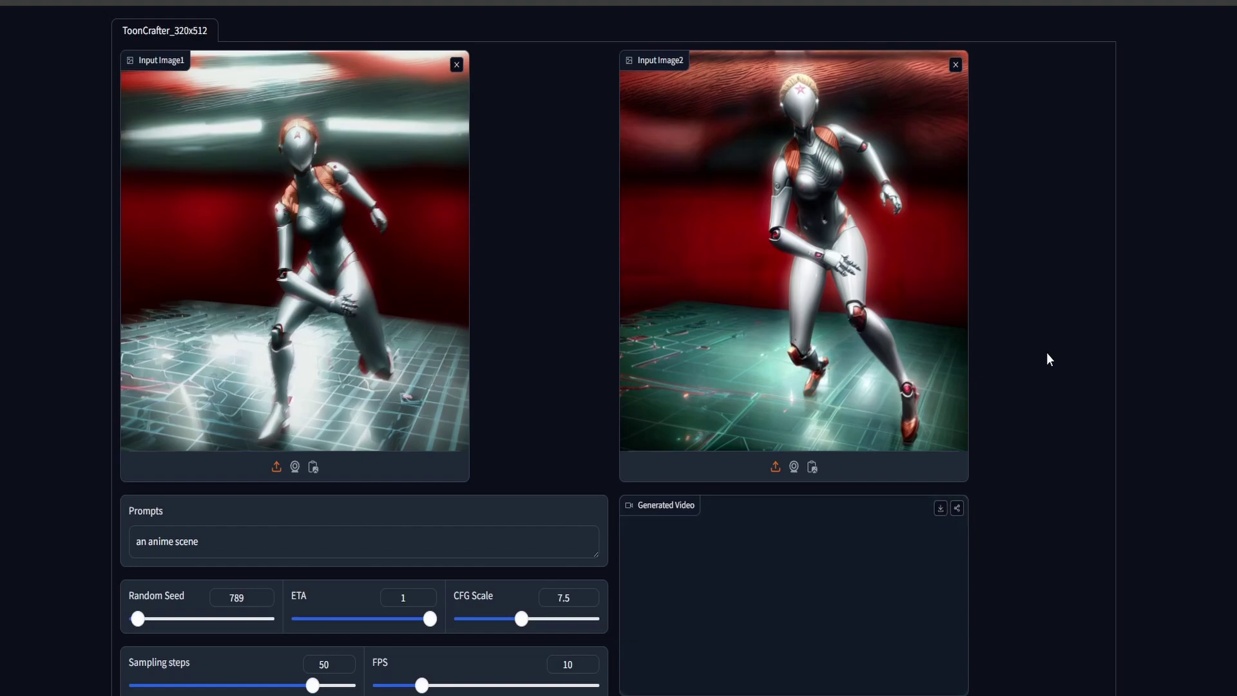
{"action": "scroll", "coordinate": [859, 578], "scroll_direction": "down", "scroll_amount": 1}
{"action": "left_click", "coordinate": [637, 649]}
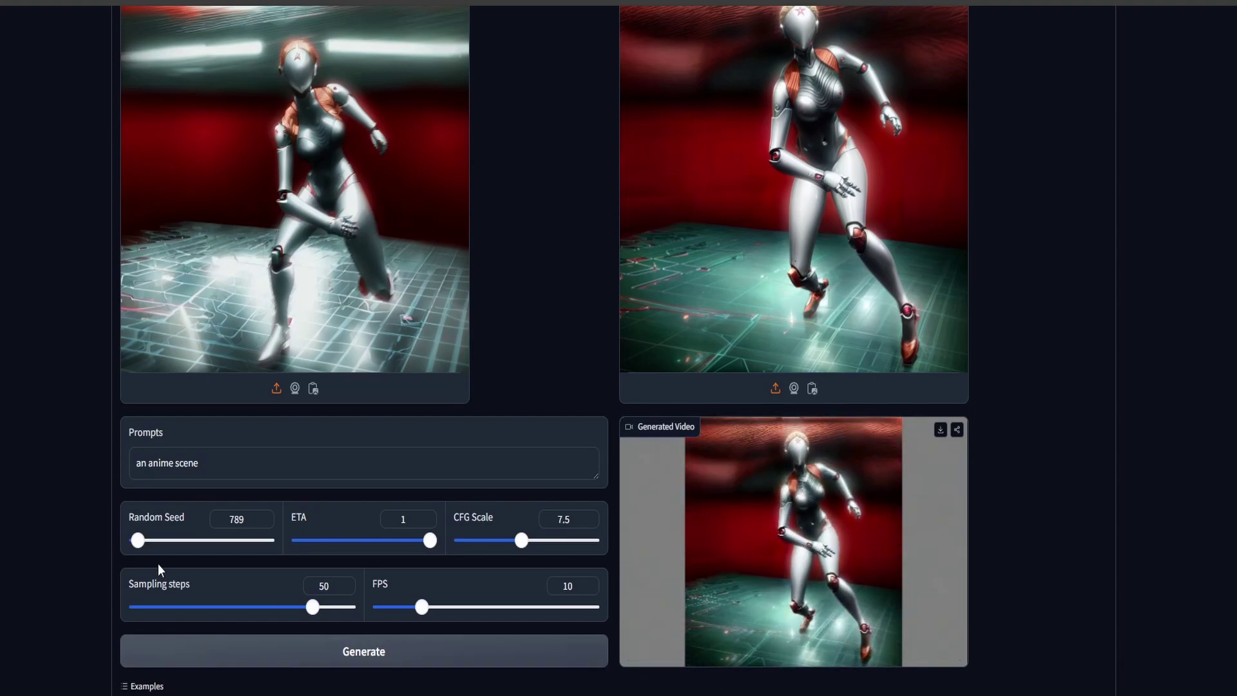
Step: Change the video prompt to "anime character standing up" and generate the video again
{"action": "left_click_drag", "start_coordinate": [208, 464], "coordinate": [129, 461]}
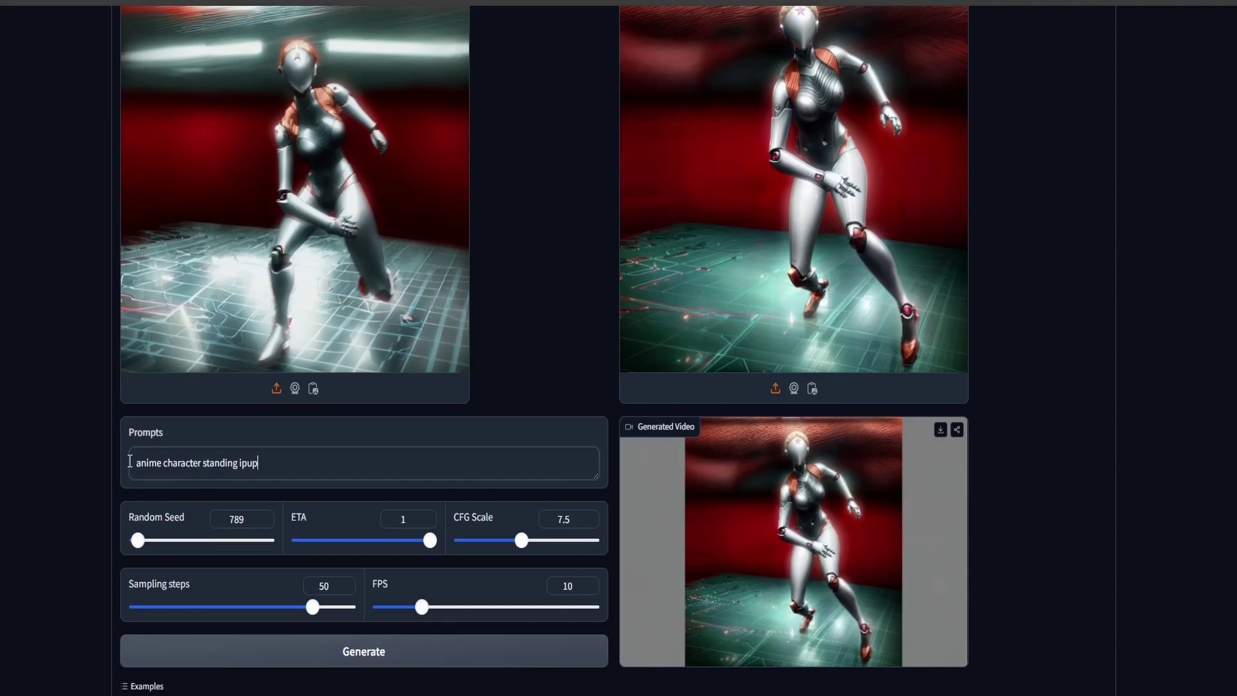
{"action": "left_click", "coordinate": [418, 655]}
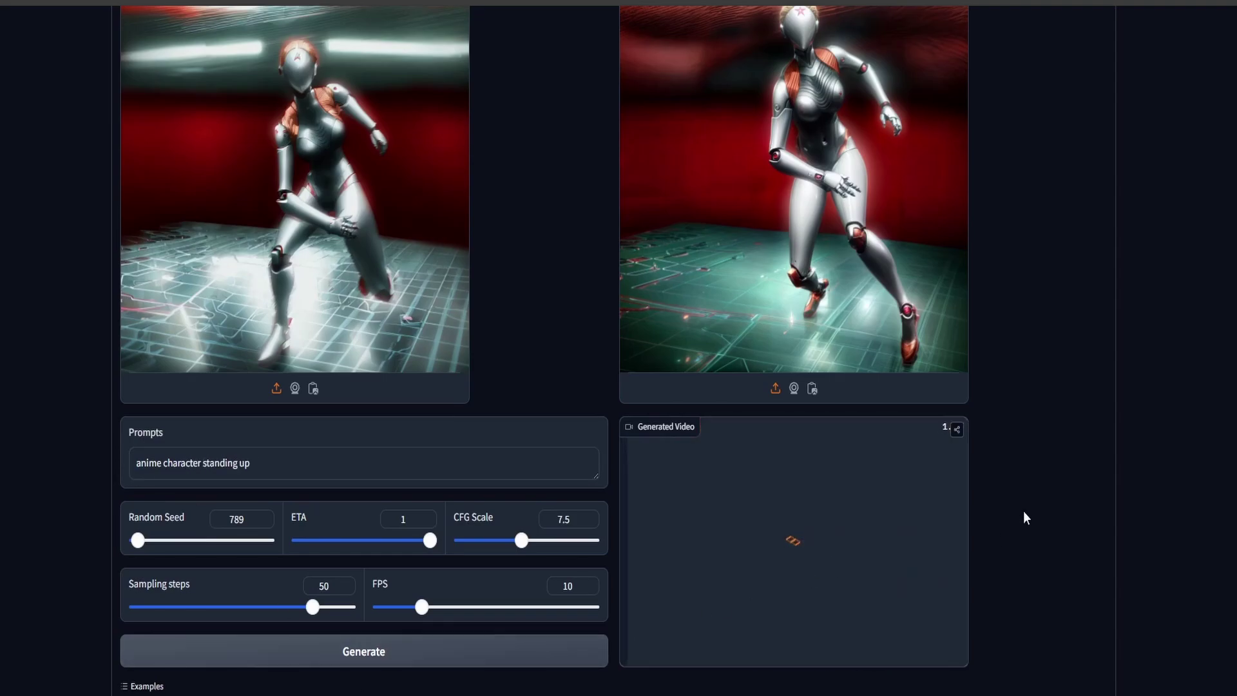
{"action": "scroll", "coordinate": [992, 519], "scroll_direction": "down", "scroll_amount": 1}
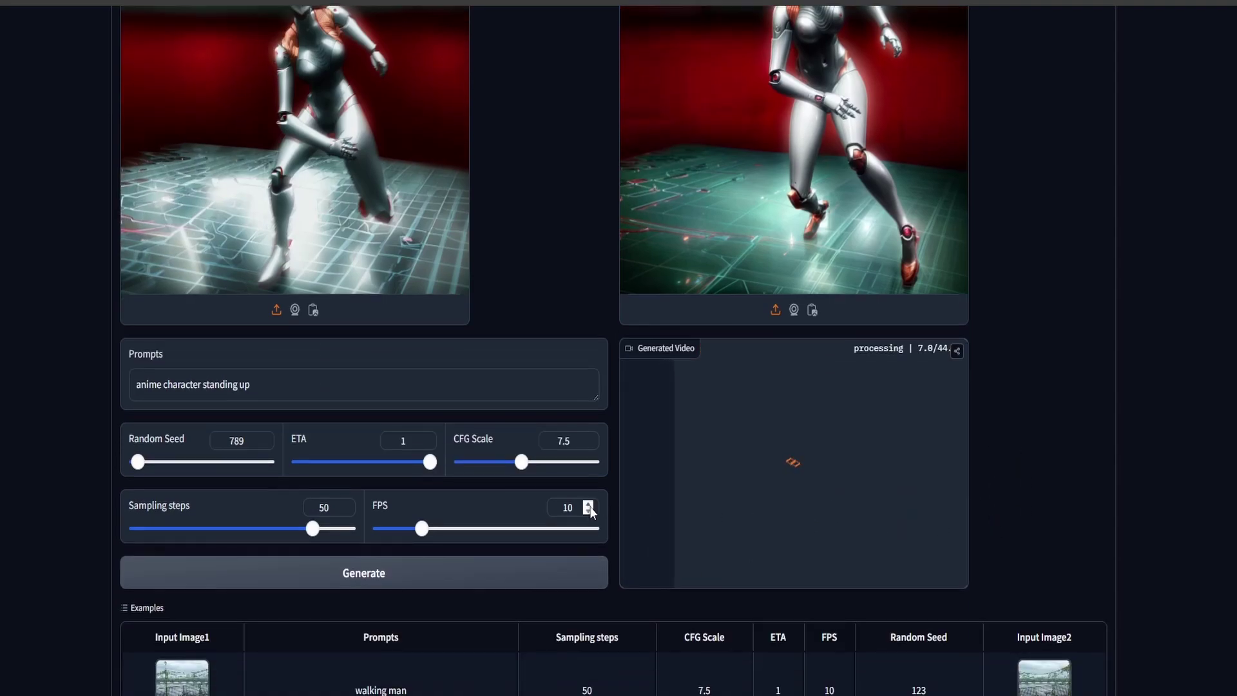
Step: Set the FPS to 20 and follow the running video generation until it finishes
{"action": "double_click", "coordinate": [567, 507]}
{"action": "type", "text": "20"}
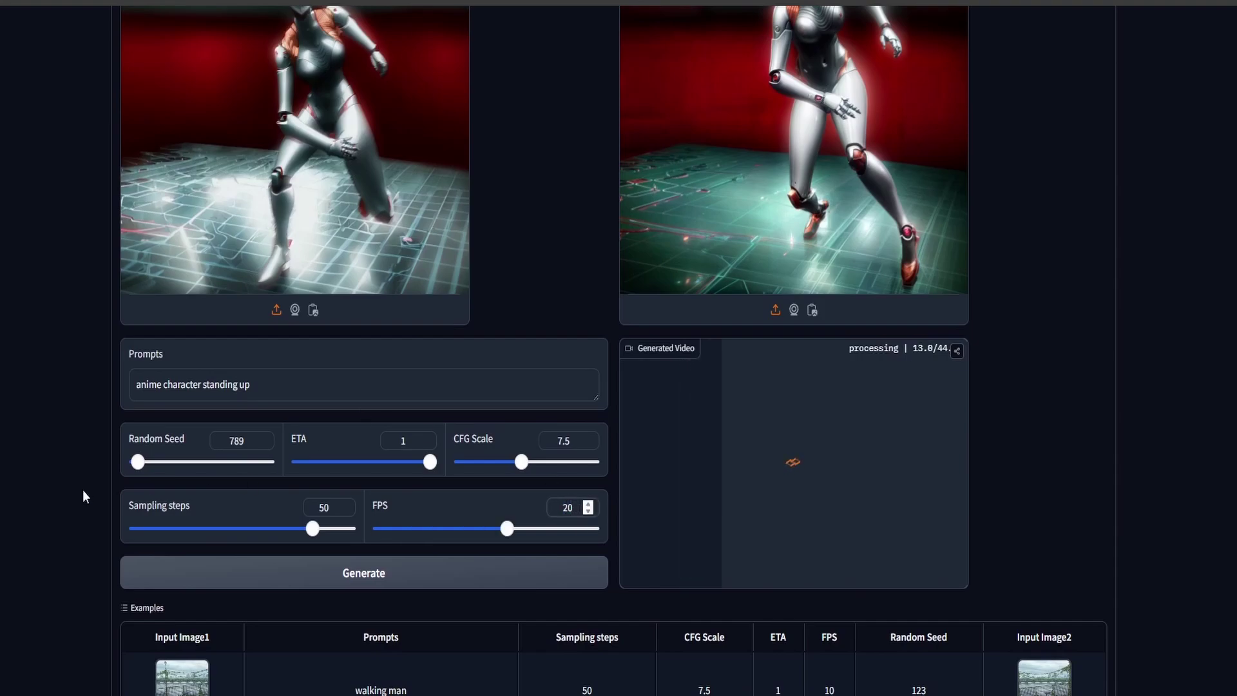
{"action": "scroll", "coordinate": [3, 491], "scroll_direction": "up", "scroll_amount": 1}
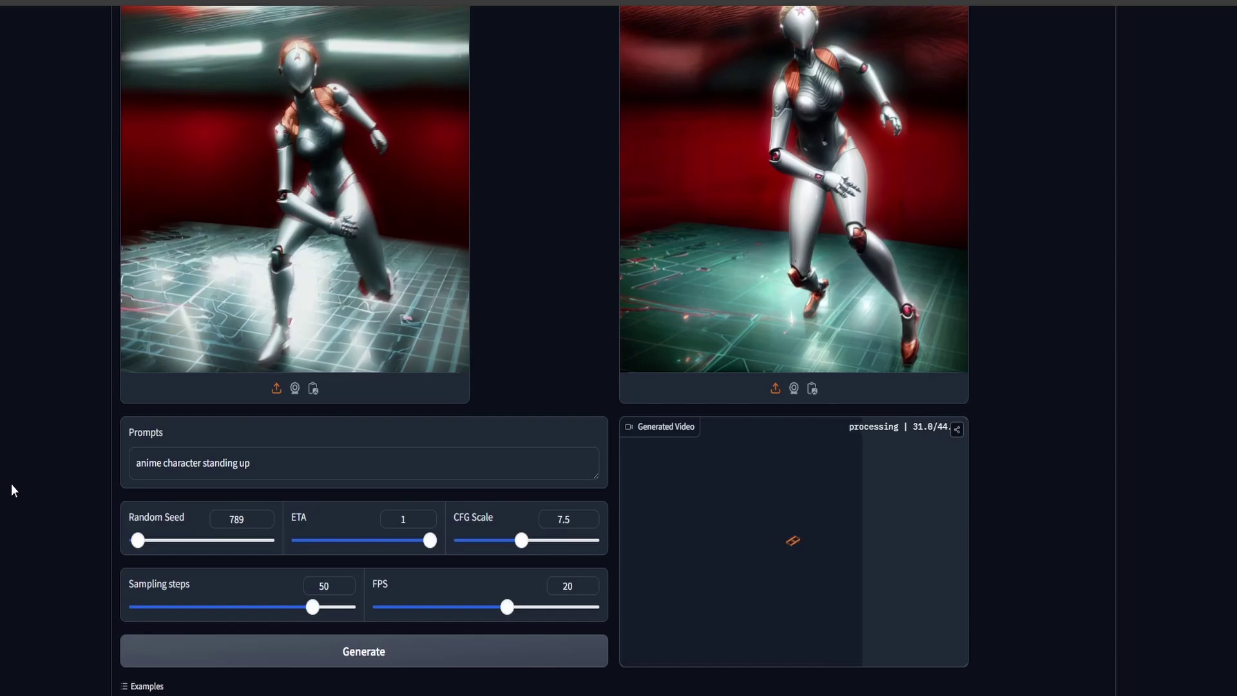
{"action": "scroll", "coordinate": [18, 481], "scroll_direction": "down", "scroll_amount": 4}
{"action": "scroll", "coordinate": [18, 481], "scroll_direction": "up", "scroll_amount": 5}
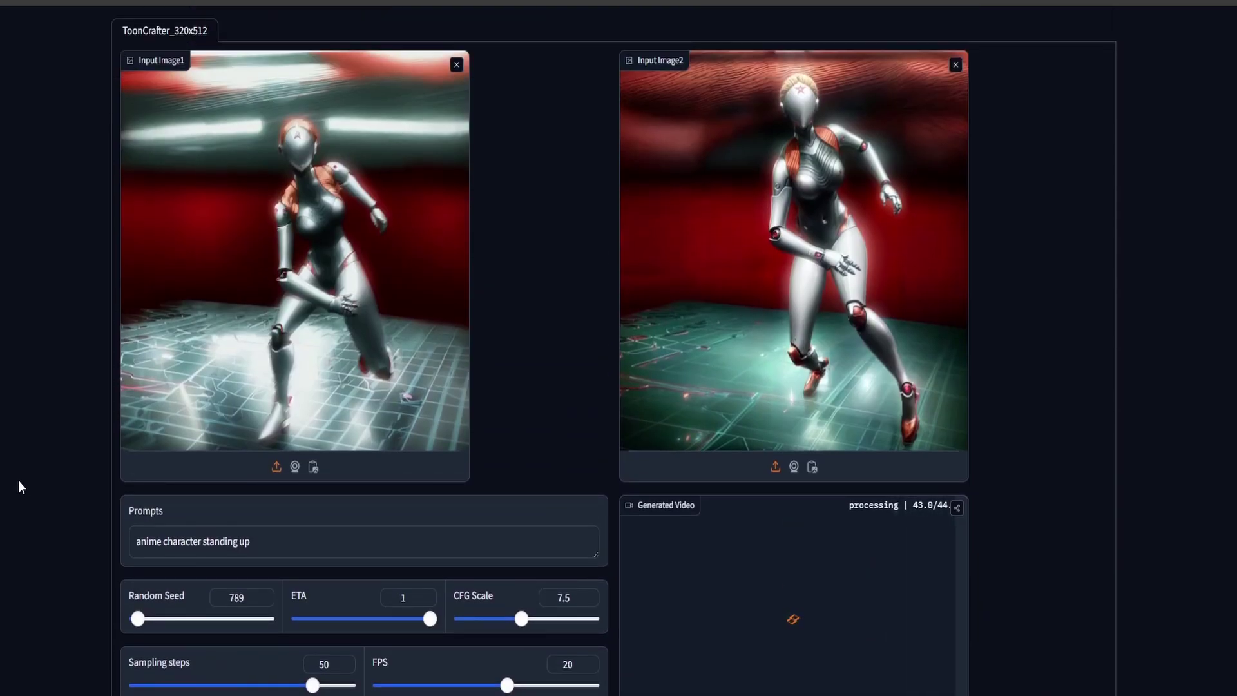
{"action": "scroll", "coordinate": [664, 644], "scroll_direction": "down", "scroll_amount": 1}
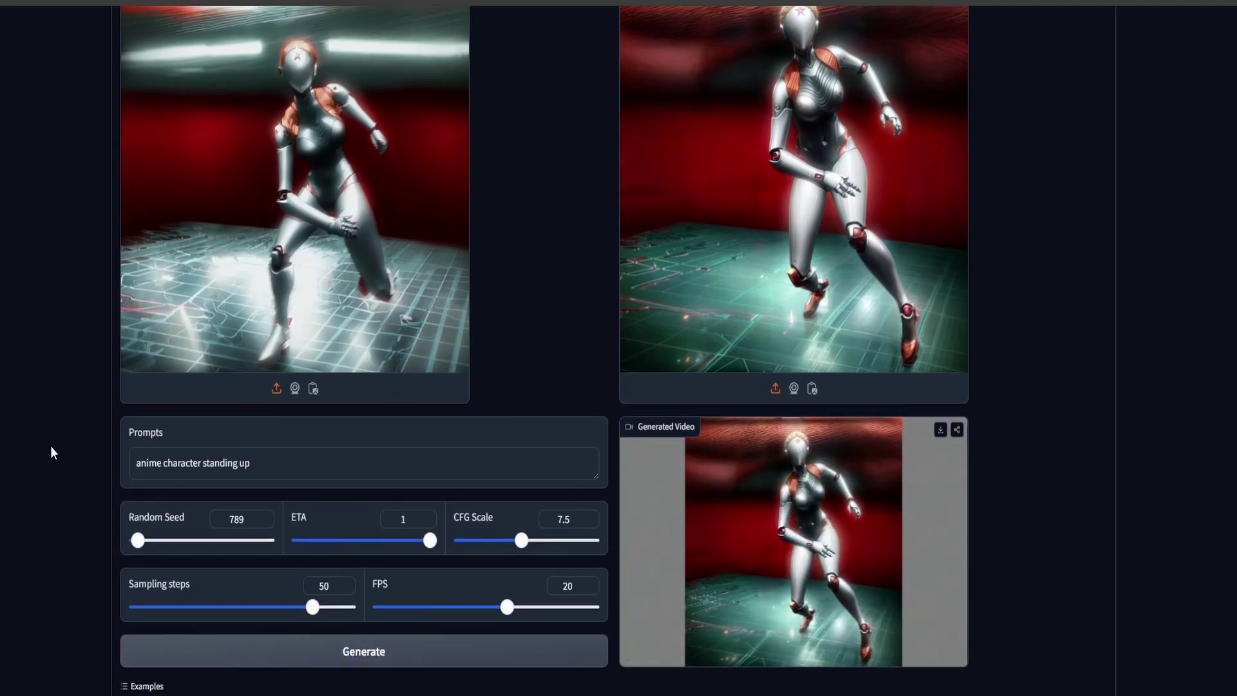
Step: Change the video prompt to "anime character getting up" and generate the video at 20 FPS
{"action": "scroll", "coordinate": [54, 442], "scroll_direction": "up", "scroll_amount": 1}
{"action": "left_click_drag", "start_coordinate": [274, 545], "coordinate": [174, 542]}
{"action": "scroll", "coordinate": [204, 545], "scroll_direction": "down", "scroll_amount": 1}
{"action": "left_click", "coordinate": [438, 647]}
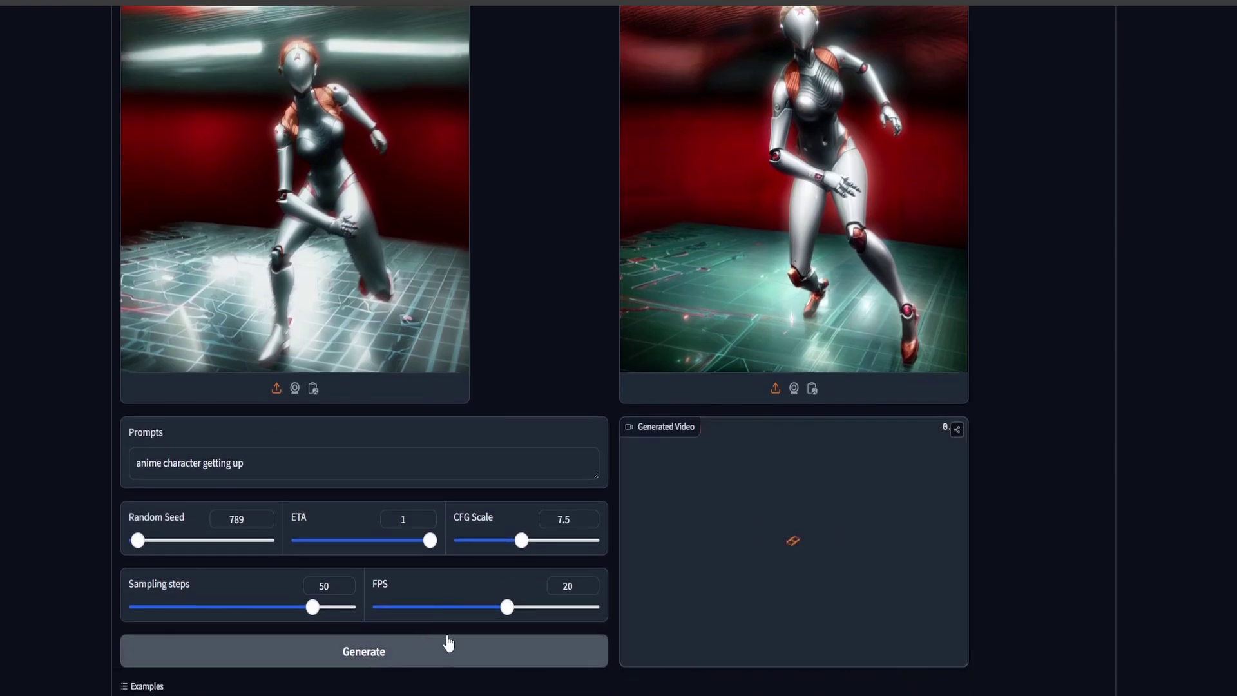
Step: Set the FPS to 10 and the random seed to 6516, and play the generated robot video
{"action": "double_click", "coordinate": [564, 584]}
{"action": "type", "text": "10"}
{"action": "double_click", "coordinate": [239, 521]}
{"action": "type", "text": "6516"}
{"action": "scroll", "coordinate": [65, 451], "scroll_direction": "up", "scroll_amount": 1}
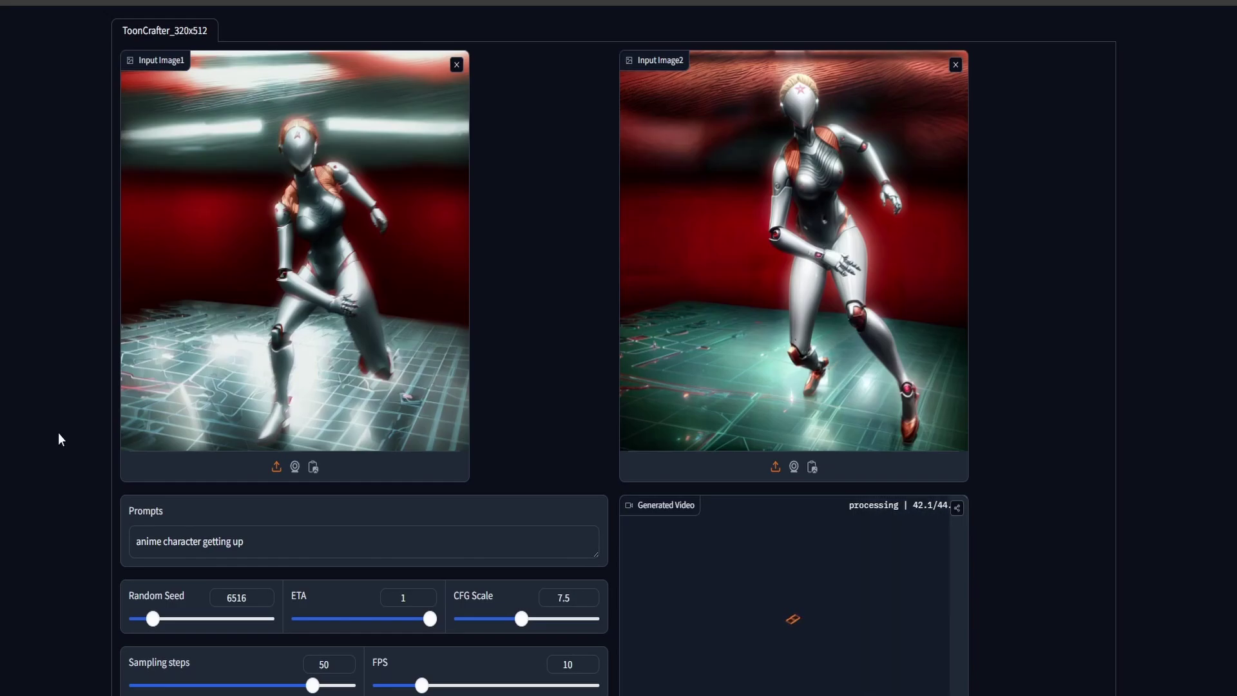
{"action": "scroll", "coordinate": [1063, 544], "scroll_direction": "down", "scroll_amount": 2}
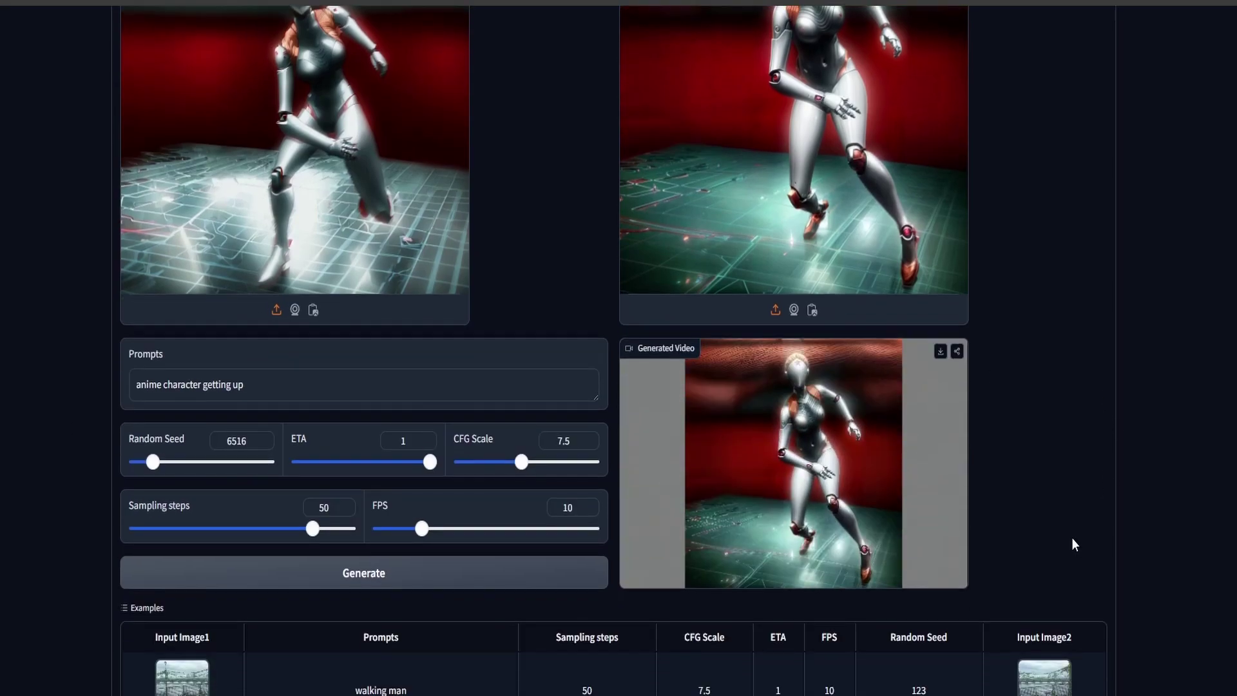
{"action": "left_click", "coordinate": [639, 570]}
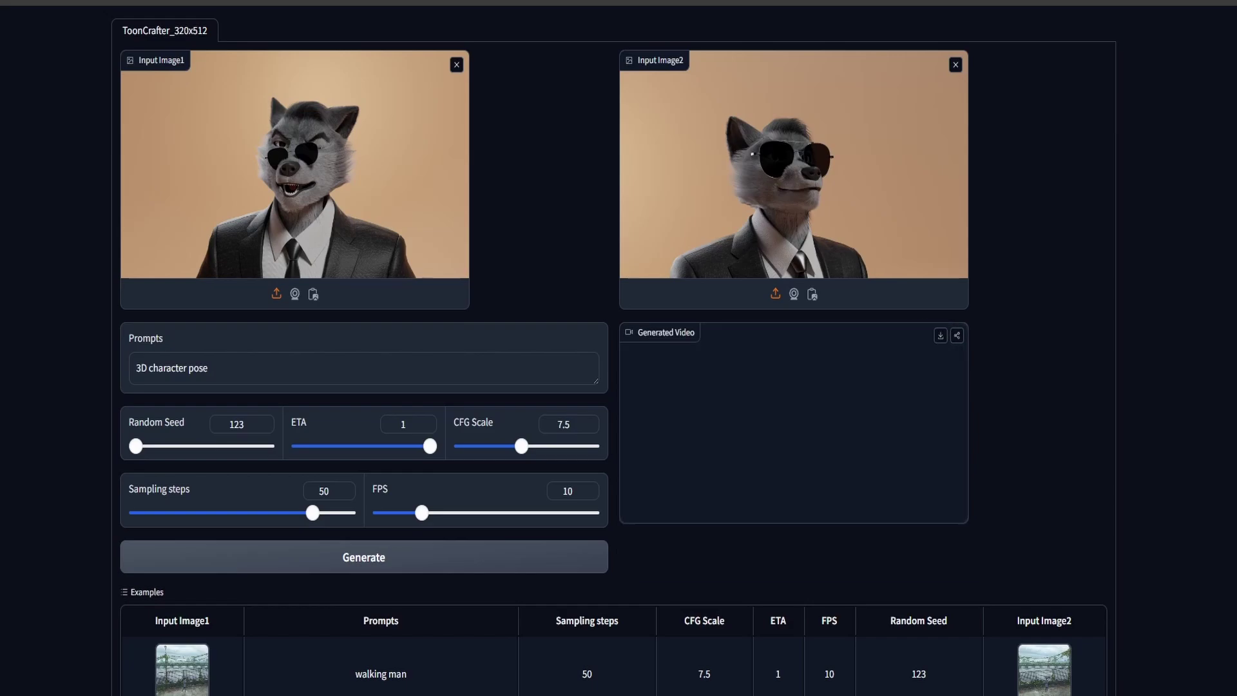
Step: Play the generated wolf character video and look over the example settings below it
{"action": "left_click", "coordinate": [639, 557]}
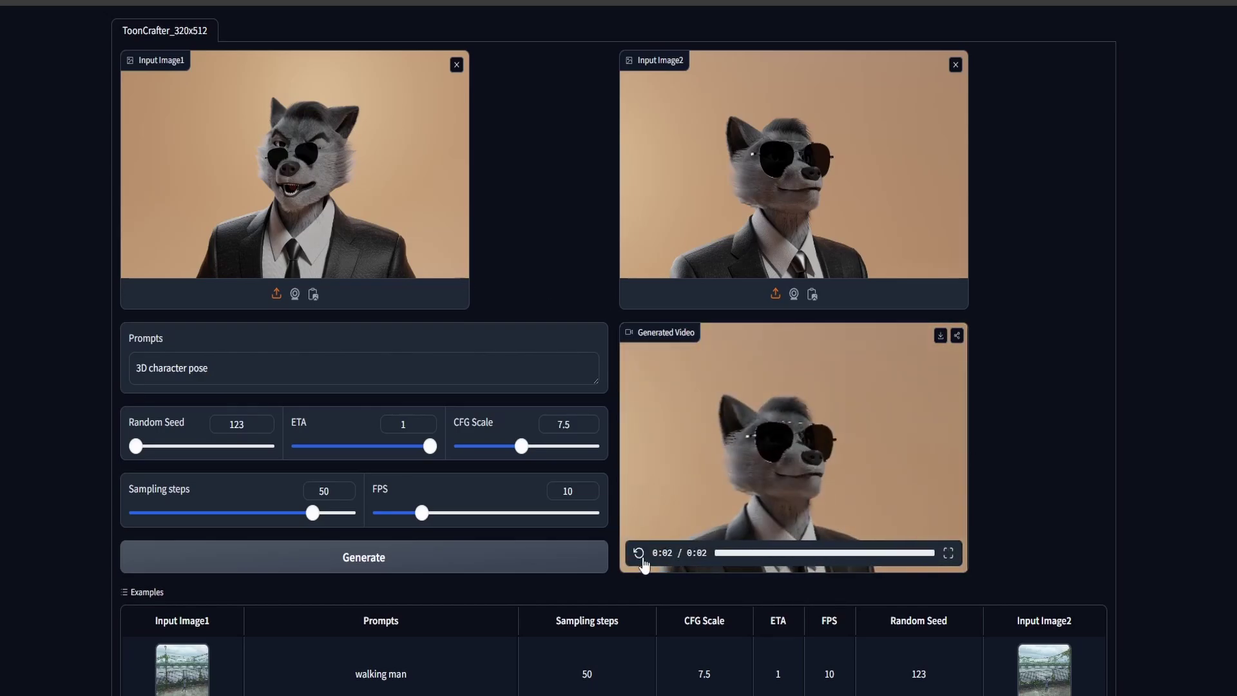
{"action": "scroll", "coordinate": [1, 342], "scroll_direction": "down", "scroll_amount": 3}
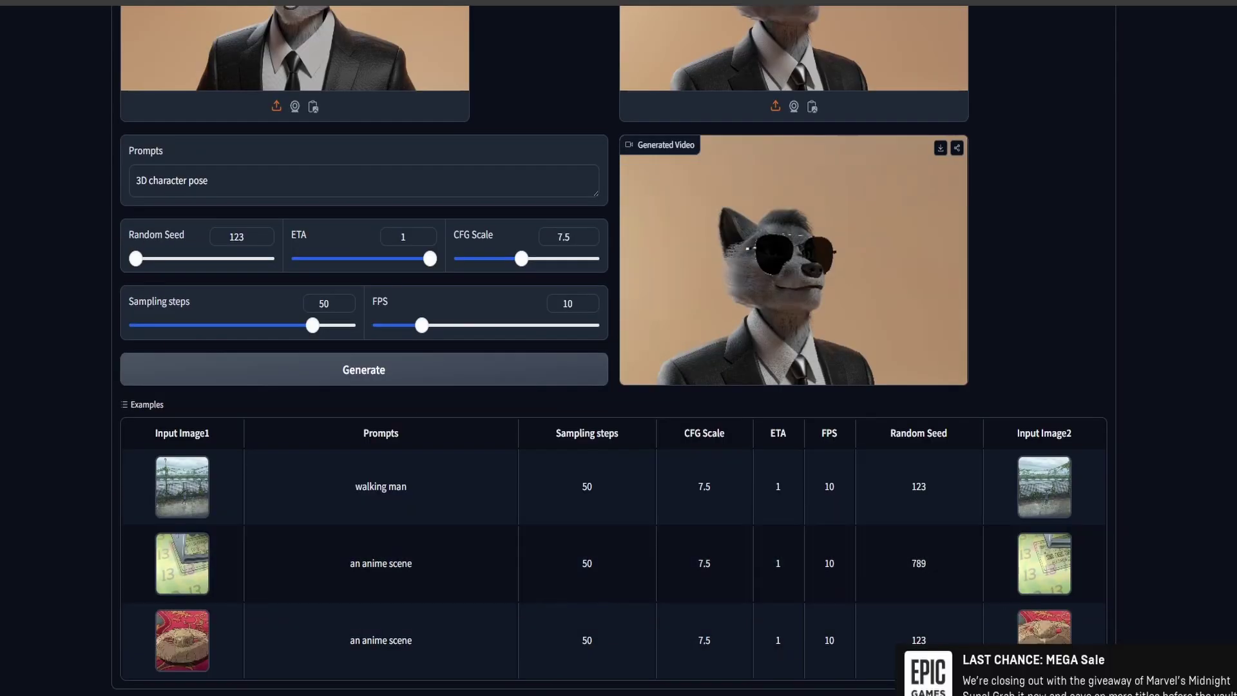
{"action": "scroll", "coordinate": [39, 419], "scroll_direction": "up", "scroll_amount": 3}
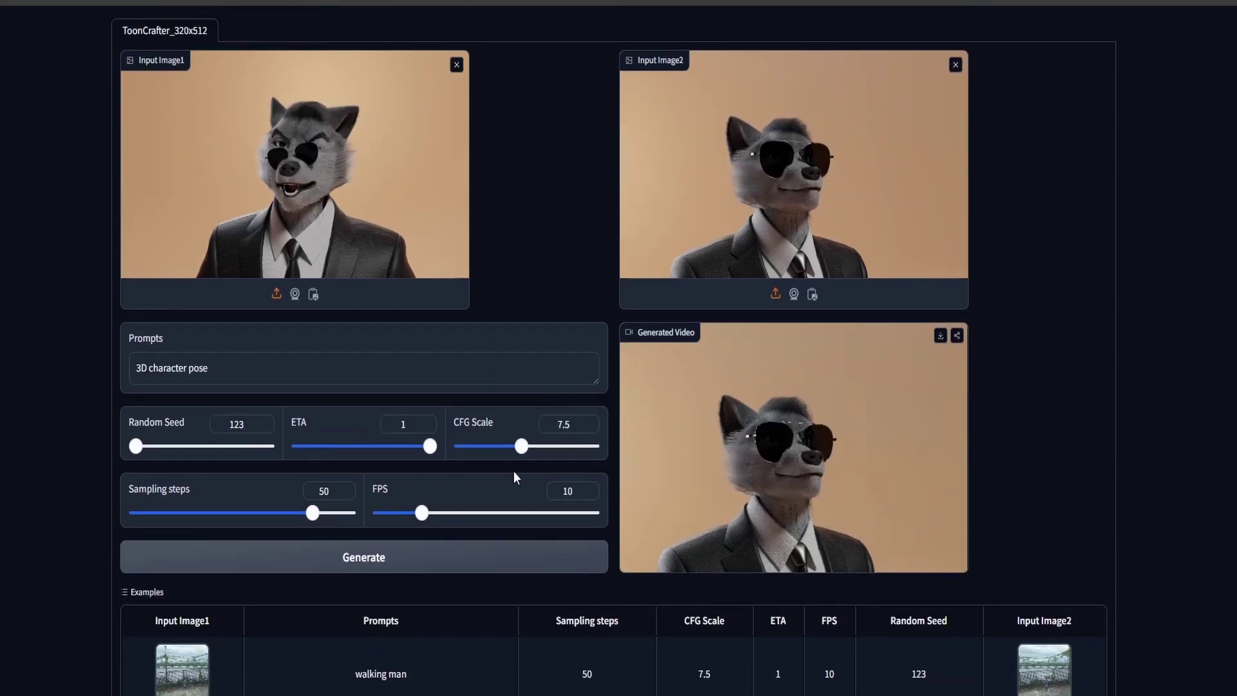
Step: Set the FPS to 20, generate the wolf video again, and set the random seed to 789
{"action": "type", "text": "20"}
{"action": "left_click", "coordinate": [364, 557]}
{"action": "double_click", "coordinate": [236, 423]}
{"action": "type", "text": "789"}
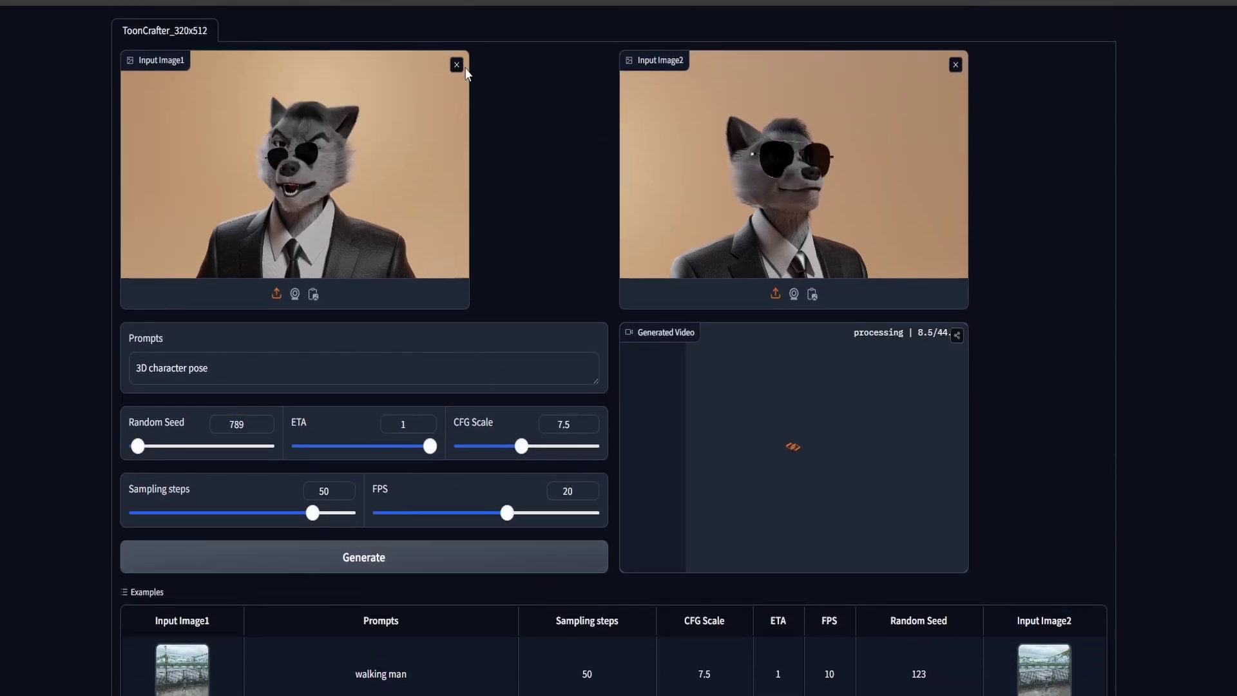
Step: Replace the first input image with the first standing superhero picture from the final_characters folder on the Desktop
{"action": "left_click", "coordinate": [456, 65]}
{"action": "left_click", "coordinate": [307, 134]}
{"action": "left_click", "coordinate": [181, 158]}
{"action": "scroll", "coordinate": [509, 258], "scroll_direction": "down", "scroll_amount": 1}
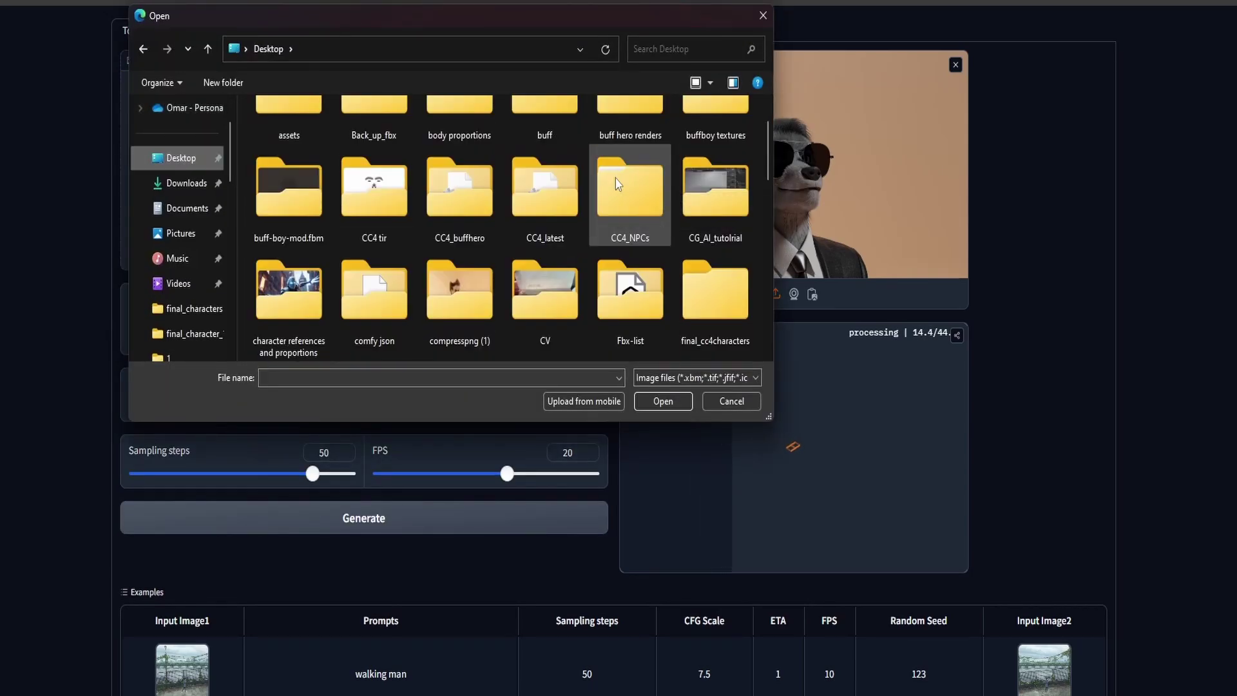
{"action": "left_click", "coordinate": [194, 309]}
{"action": "left_click", "coordinate": [427, 187]}
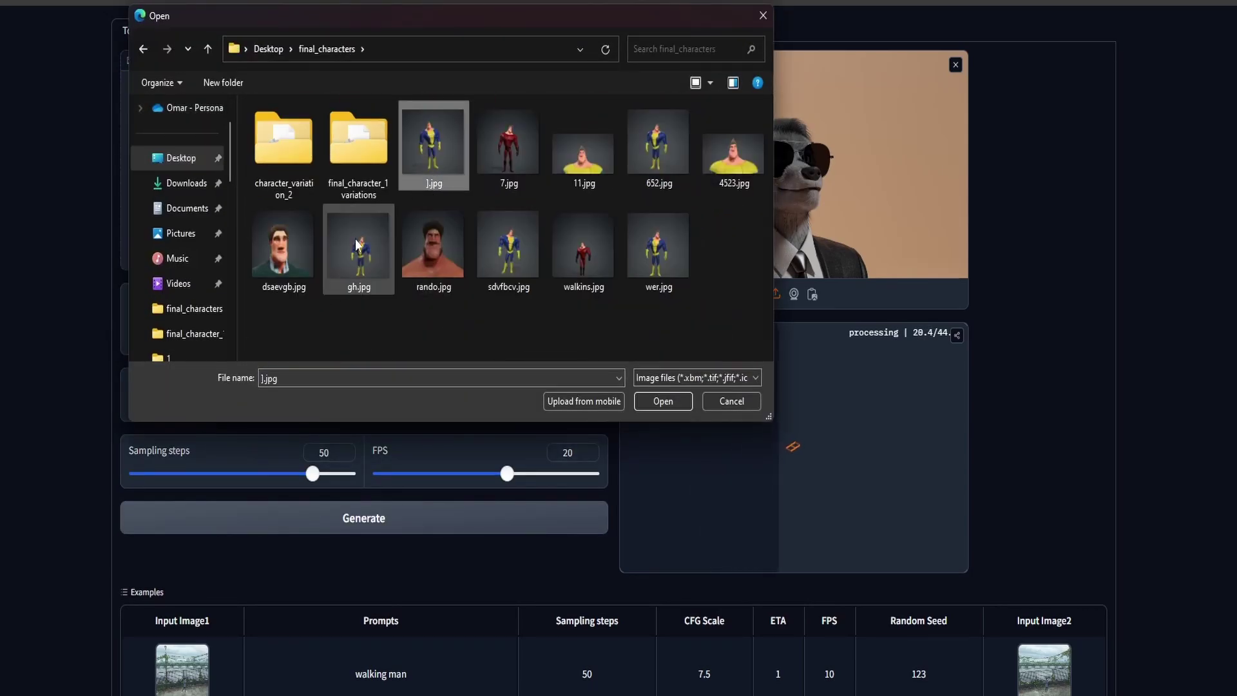
{"action": "left_click", "coordinate": [663, 401]}
Step: Replace the second input image with gh.jpg from the final_characters folder
{"action": "left_click", "coordinate": [955, 64]}
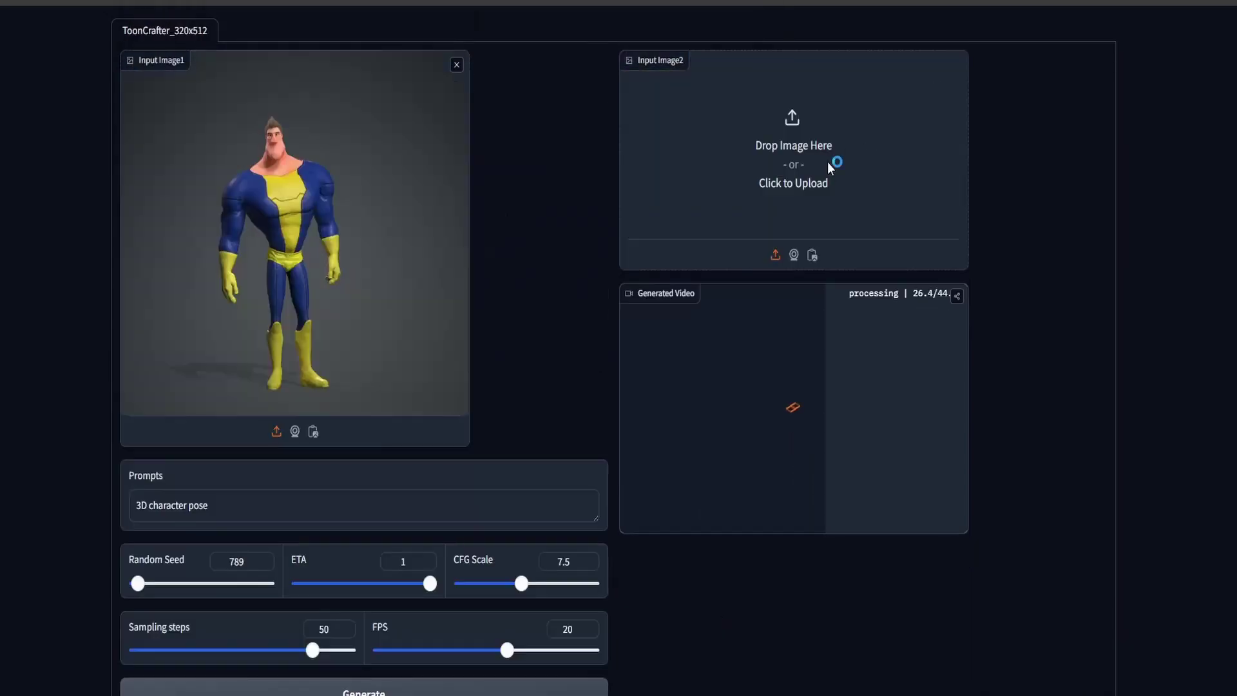
{"action": "left_click", "coordinate": [827, 161]}
{"action": "left_click", "coordinate": [359, 248]}
{"action": "left_click", "coordinate": [662, 400]}
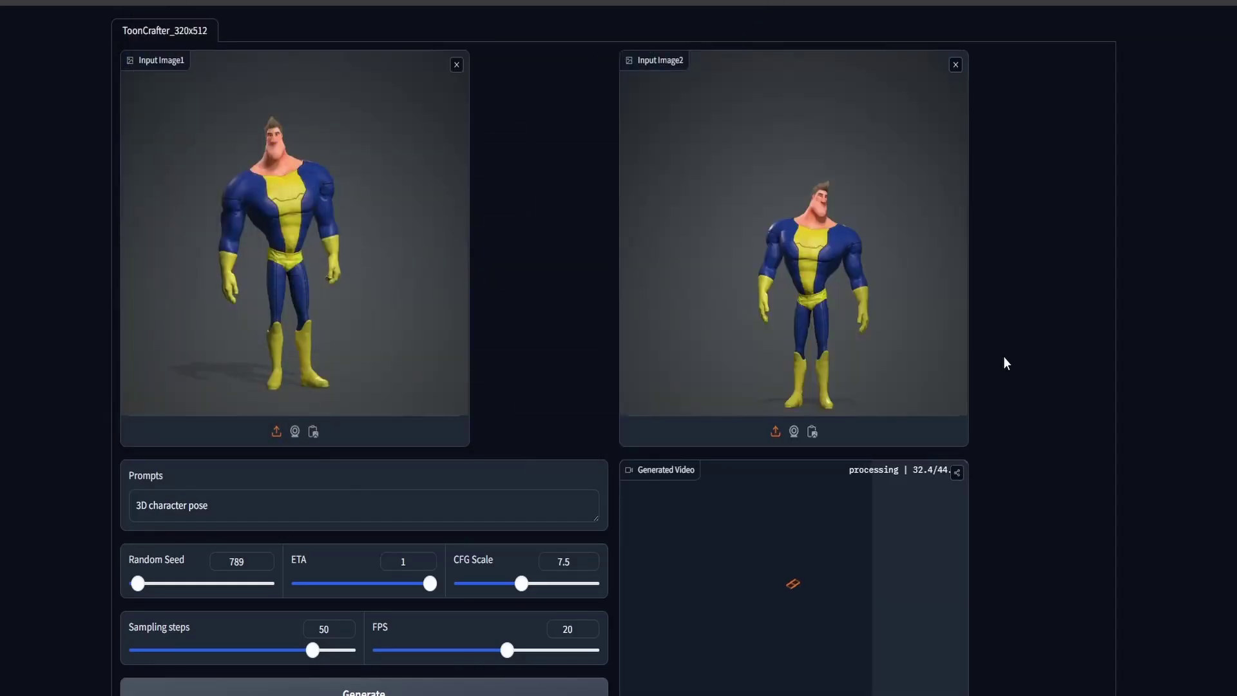
Step: Swap the second input image for wer.jpg from the final_characters folder
{"action": "left_click", "coordinate": [956, 64]}
{"action": "left_click", "coordinate": [794, 167]}
{"action": "left_click", "coordinate": [663, 239]}
{"action": "left_click", "coordinate": [663, 401]}
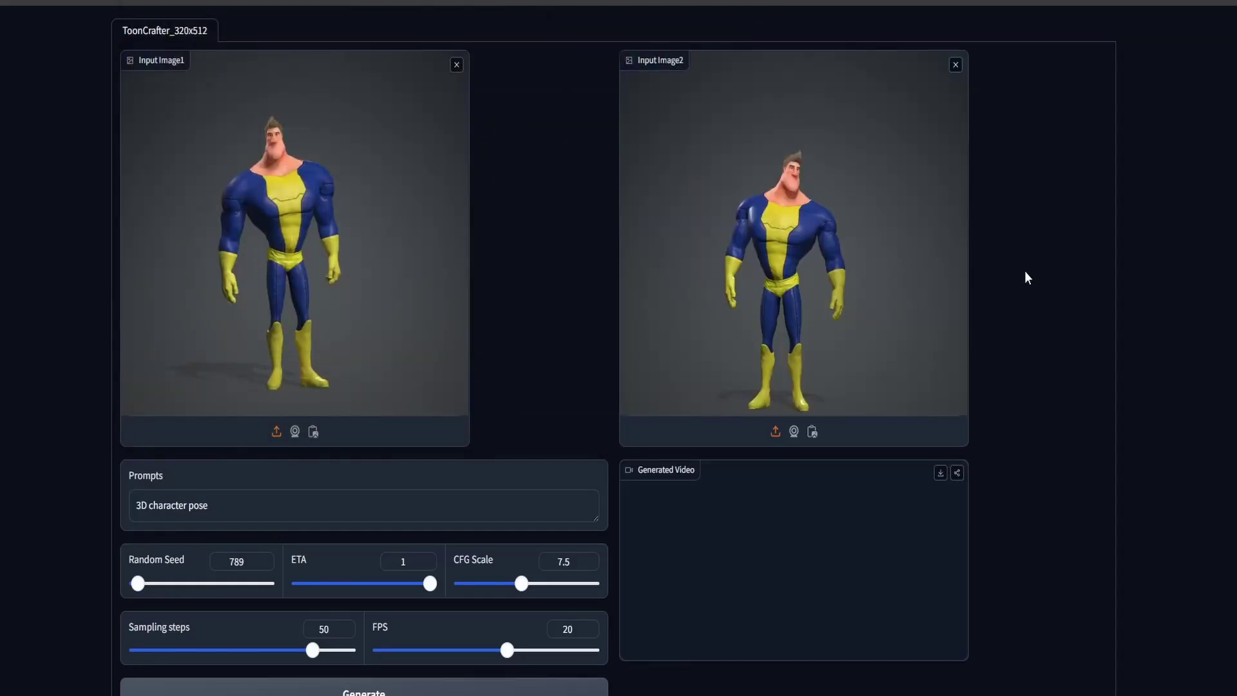
Step: Change the prompt to "3D character animation", generate the superhero video and review it
{"action": "scroll", "coordinate": [1027, 277], "scroll_direction": "down", "scroll_amount": 4}
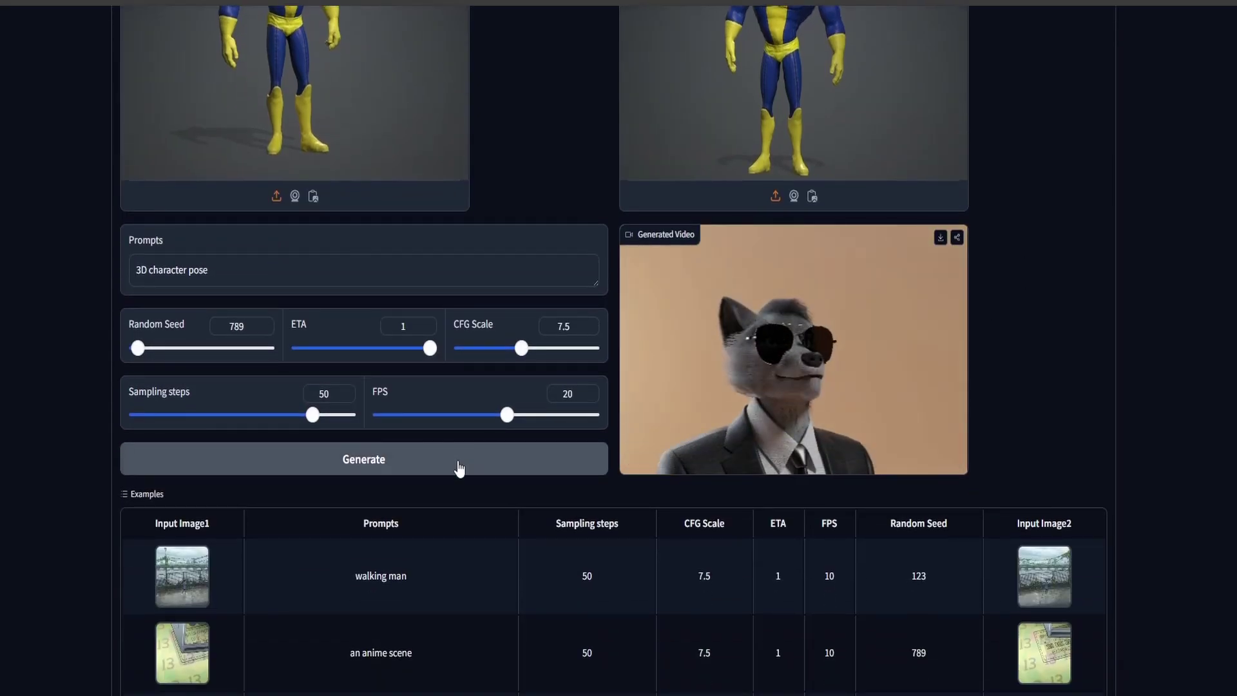
{"action": "left_click", "coordinate": [251, 274]}
{"action": "key", "text": "BackSpace"}
{"action": "left_click", "coordinate": [361, 459]}
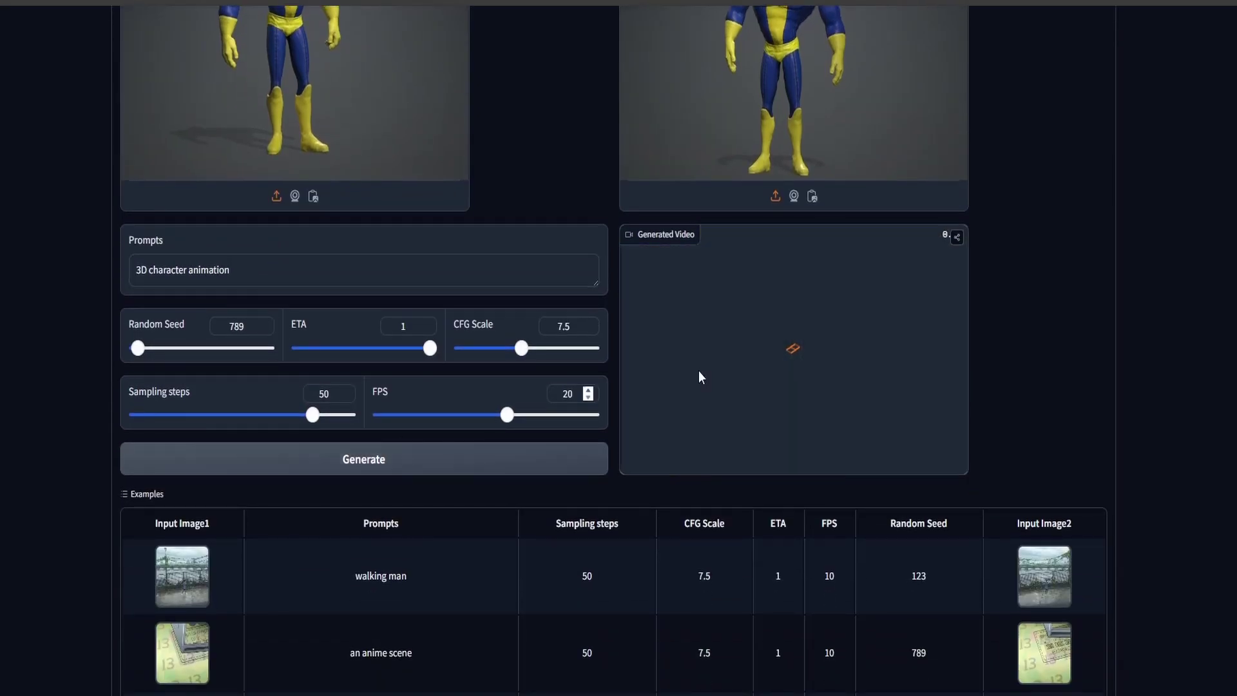
{"action": "scroll", "coordinate": [998, 336], "scroll_direction": "up", "scroll_amount": 4}
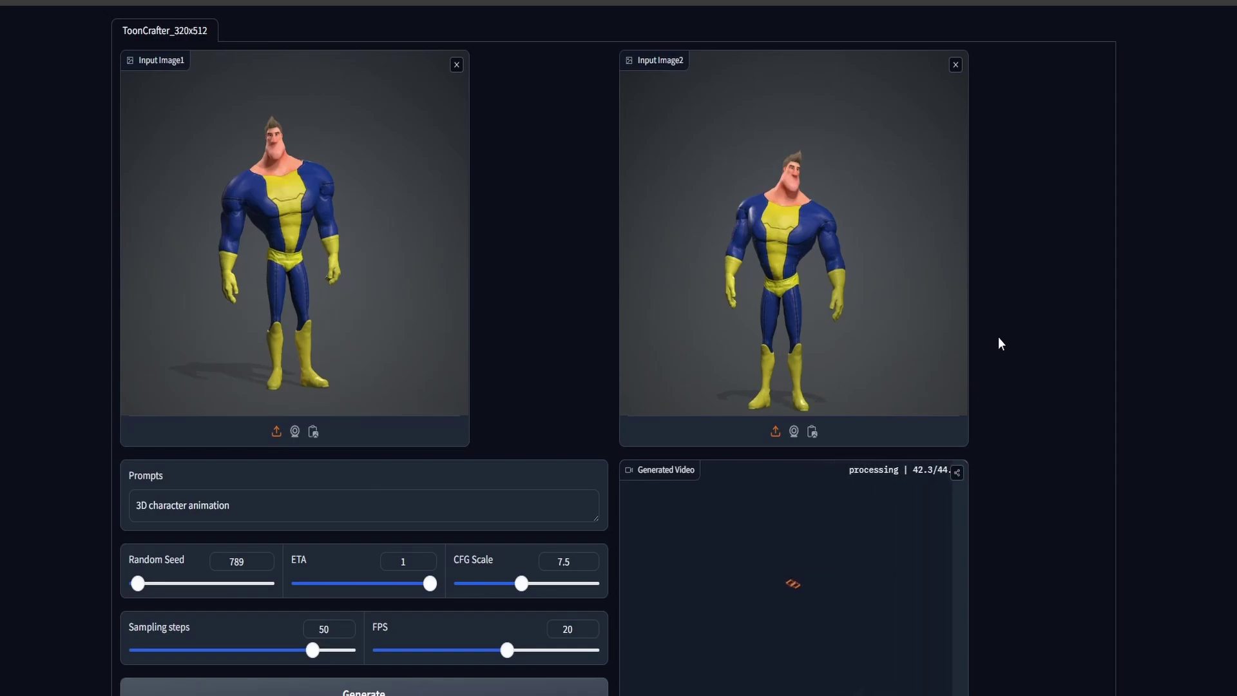
{"action": "scroll", "coordinate": [709, 512], "scroll_direction": "down", "scroll_amount": 1}
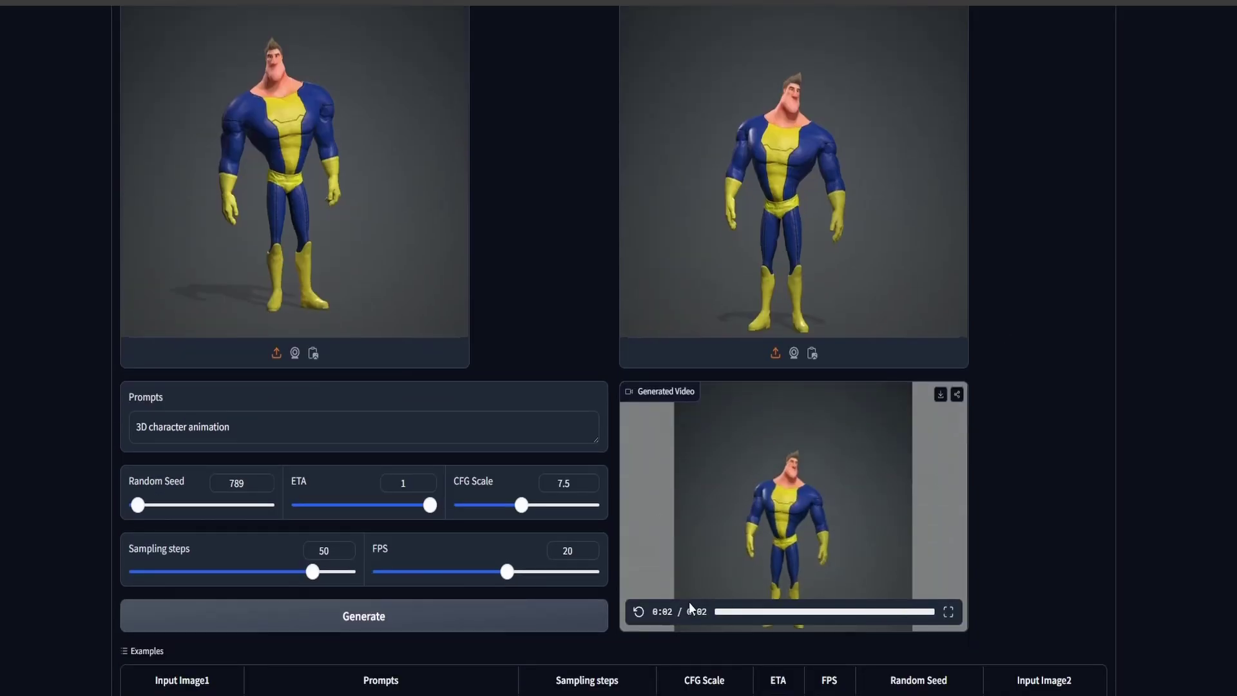
{"action": "scroll", "coordinate": [1023, 482], "scroll_direction": "down", "scroll_amount": 1}
{"action": "scroll", "coordinate": [808, 526], "scroll_direction": "up", "scroll_amount": 1}
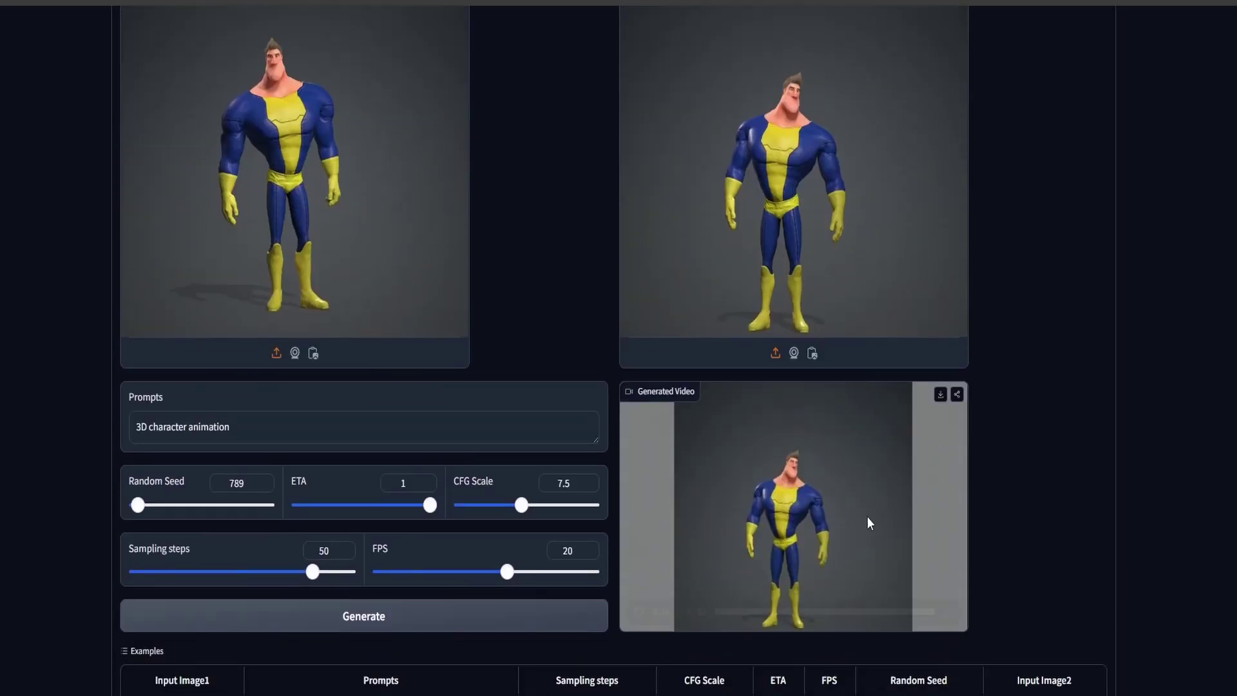
Step: Set the FPS to 10, generate the superhero video again and compare it with the input images
{"action": "double_click", "coordinate": [560, 550]}
{"action": "left_click", "coordinate": [529, 613]}
{"action": "scroll", "coordinate": [1019, 406], "scroll_direction": "down", "scroll_amount": 1}
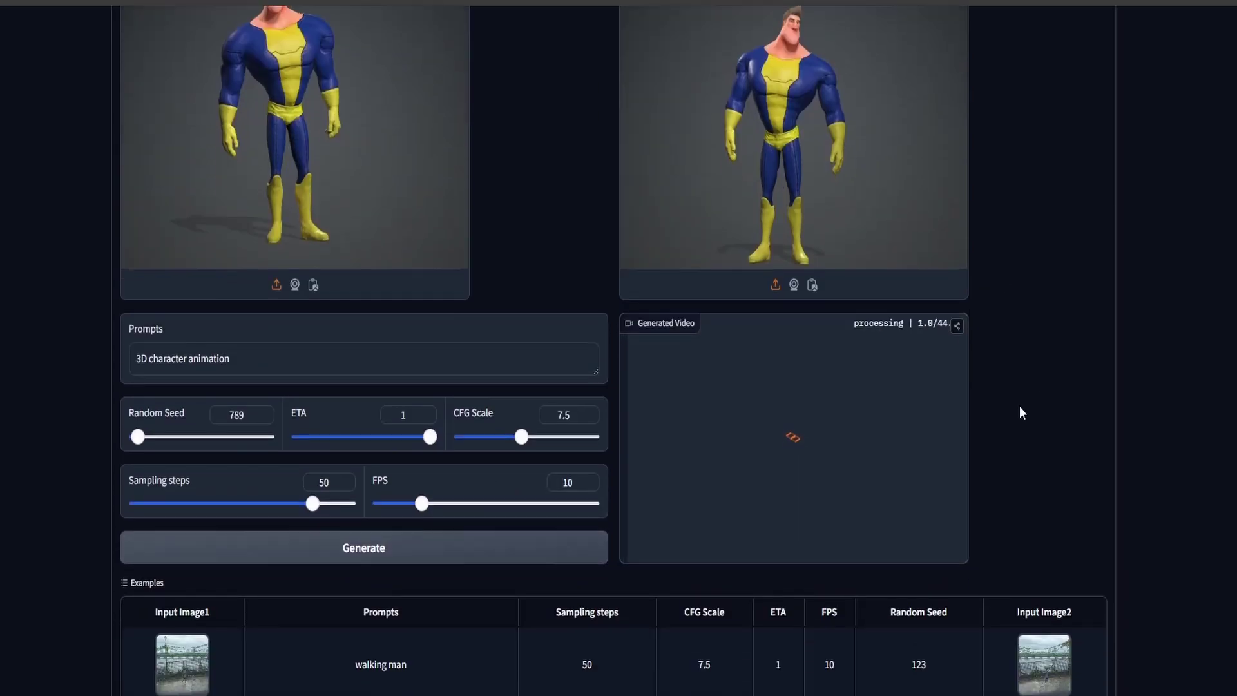
{"action": "scroll", "coordinate": [1019, 406], "scroll_direction": "up", "scroll_amount": 2}
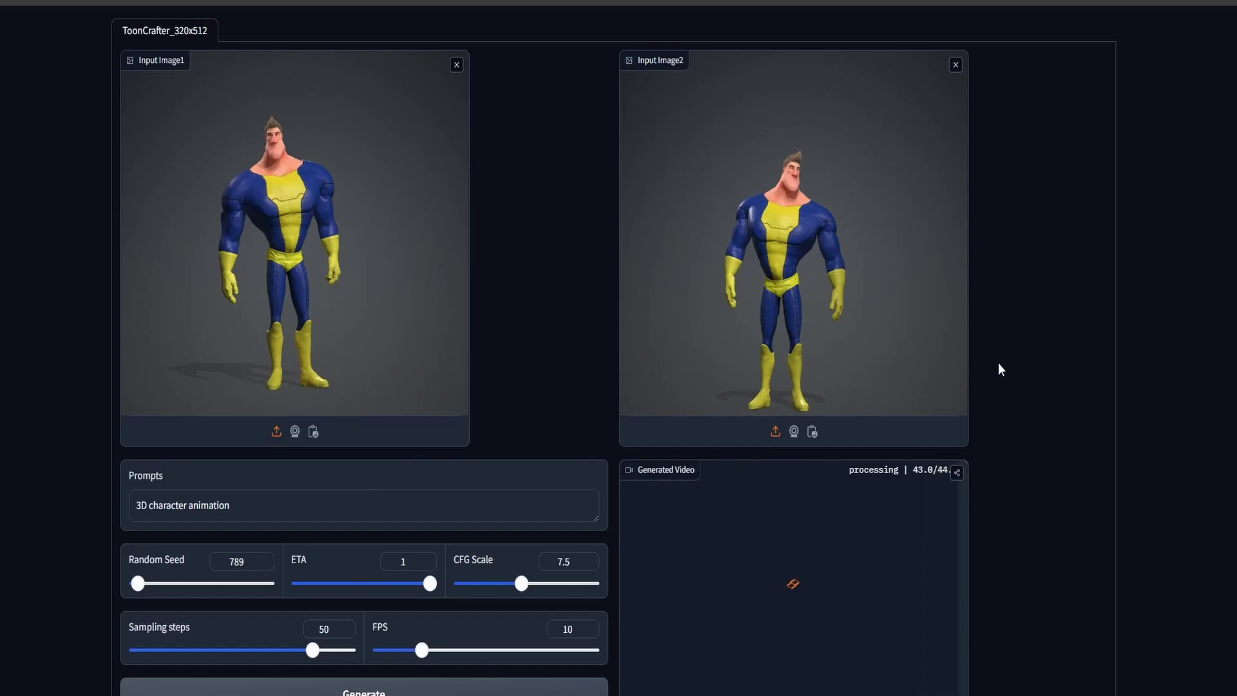
{"action": "scroll", "coordinate": [720, 418], "scroll_direction": "down", "scroll_amount": 2}
{"action": "scroll", "coordinate": [1025, 320], "scroll_direction": "up", "scroll_amount": 3}
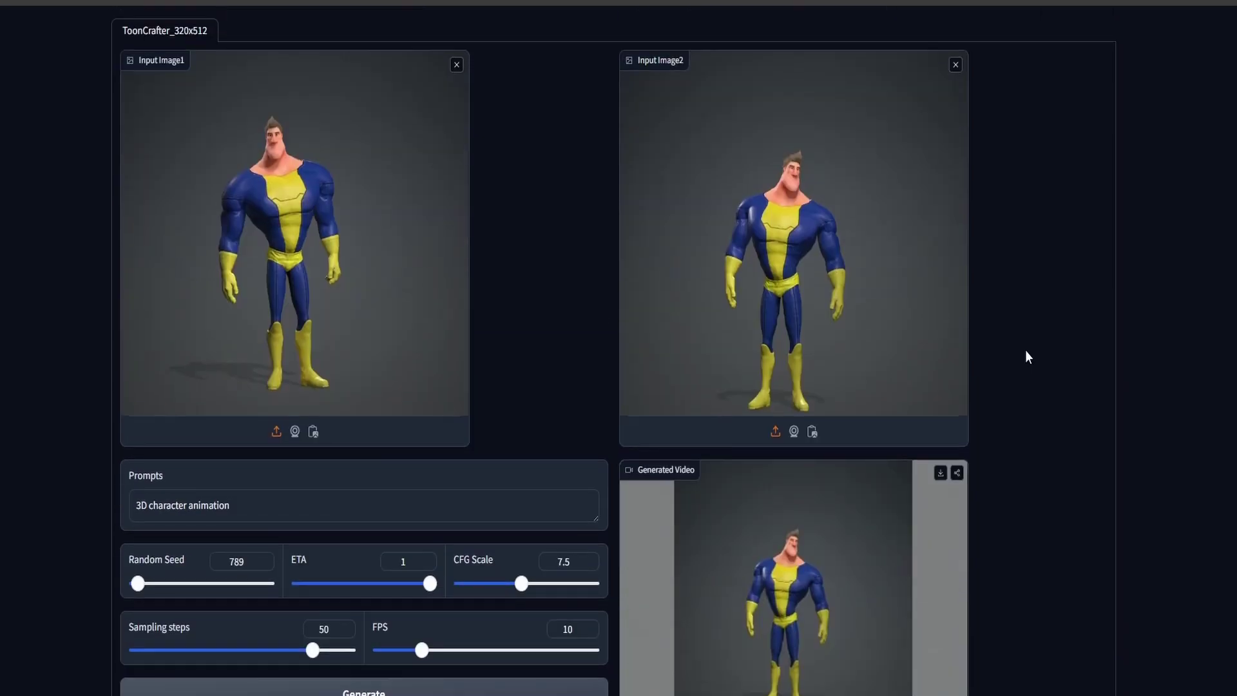